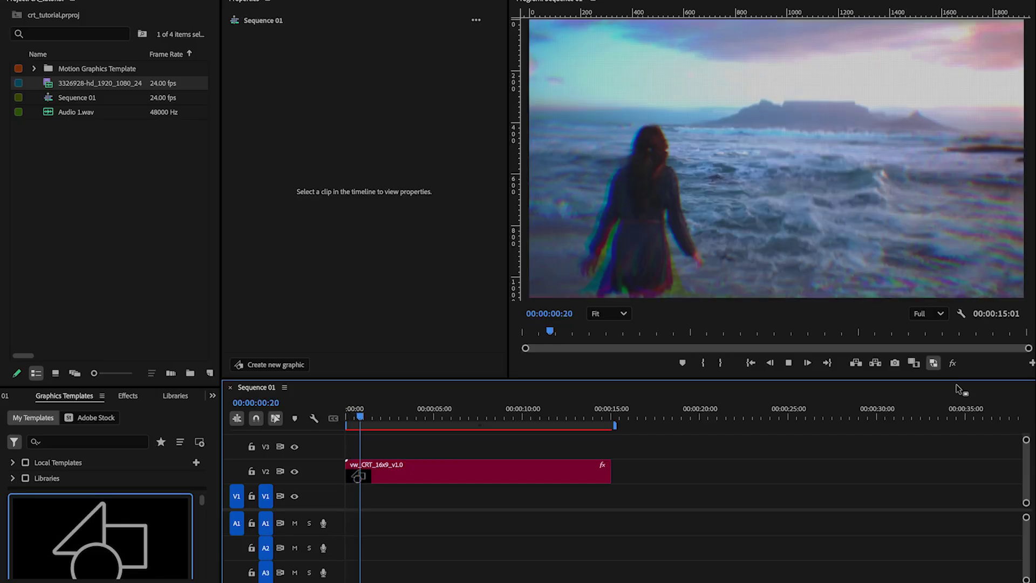
Preview the CRT template clip and examine its editable properties
key(space)
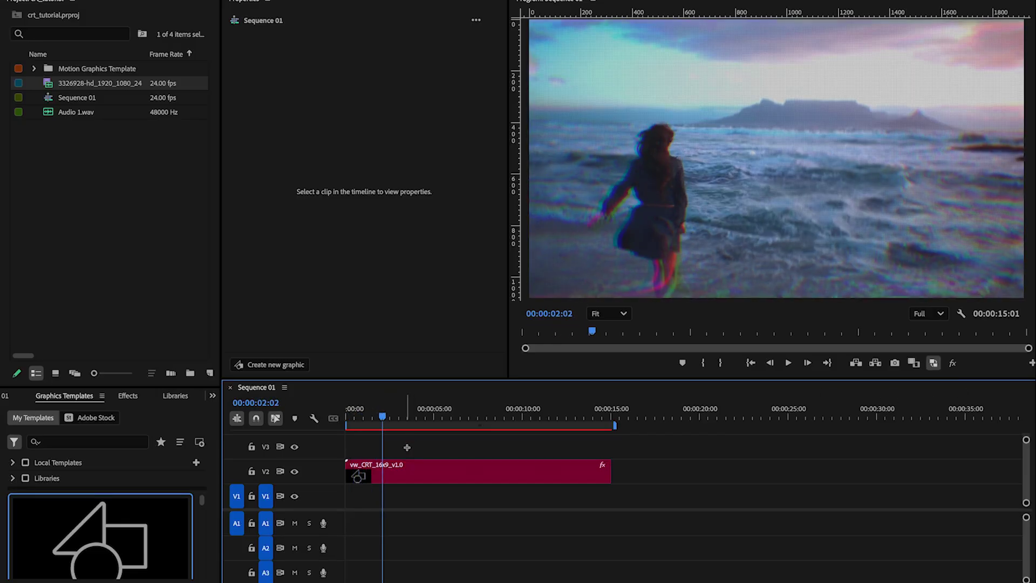
click(410, 470)
drag(507, 86, 504, 275)
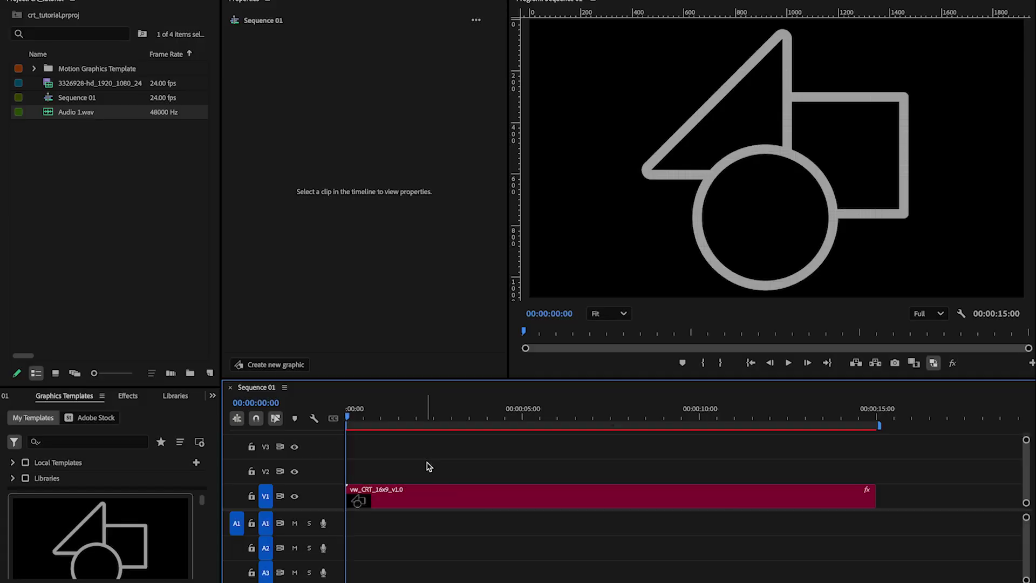
Place the vw_CRT_16x9_v1.0 graphics template at the start of the emptied V1 track and change the sequence settings to match it
key(ctrl+z)
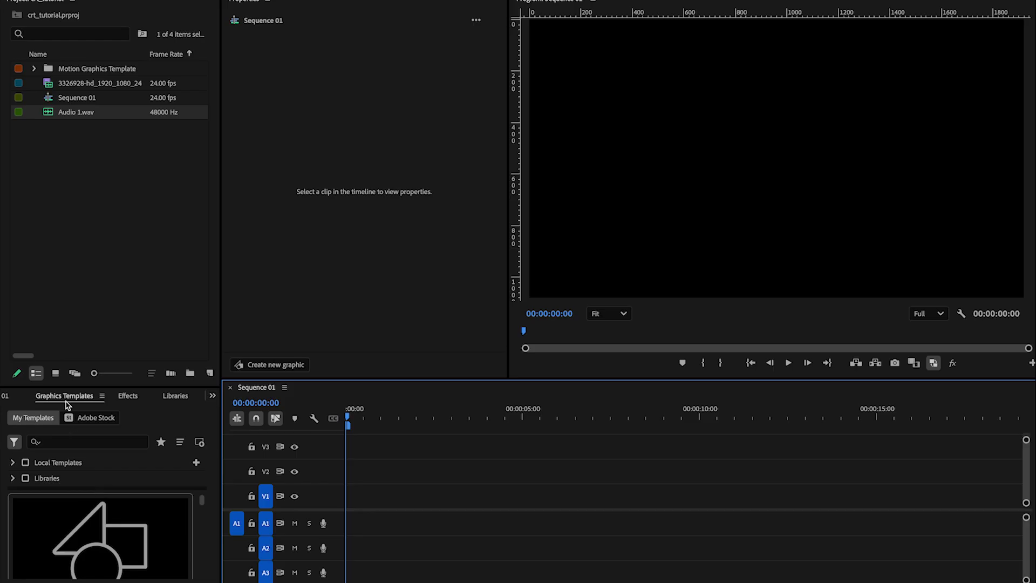
click(200, 446)
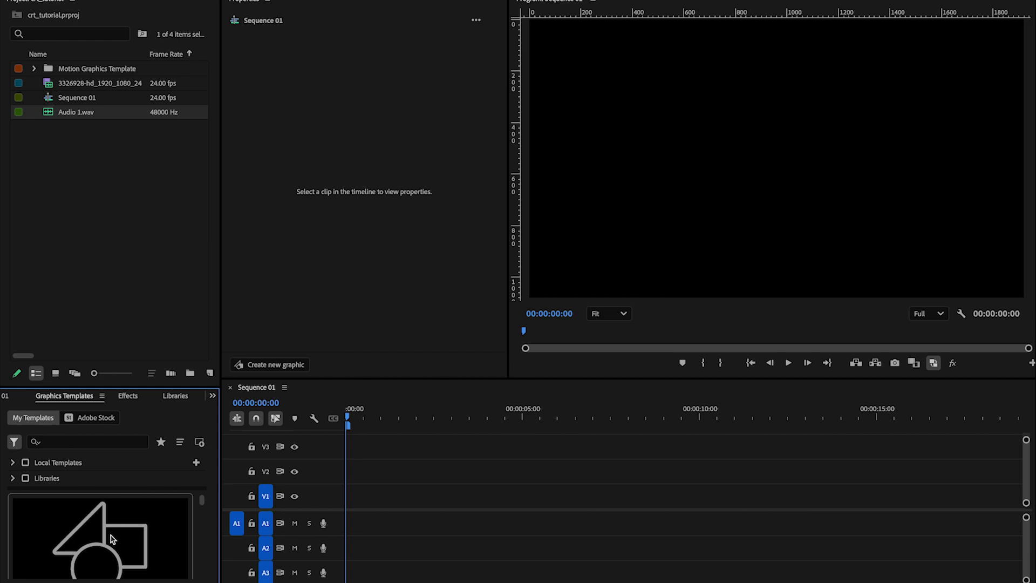
drag(98, 519, 358, 497)
click(532, 350)
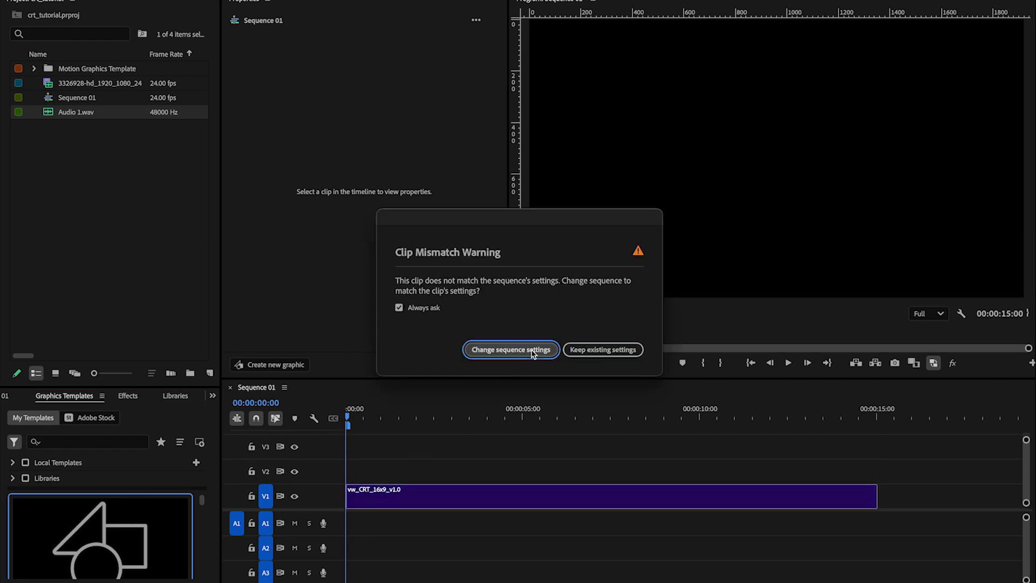
Fill the CRT template's media placeholder with the 3326928-hd_1920_1080_24 video
click(384, 496)
drag(102, 88, 385, 101)
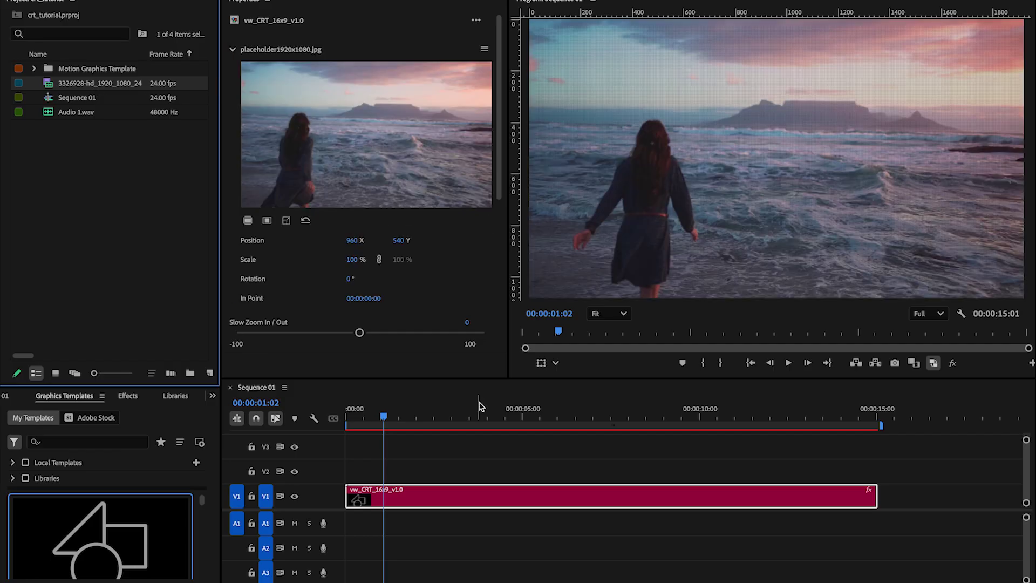
Play through the sequence to check the CRT effect on the beach footage
click(411, 428)
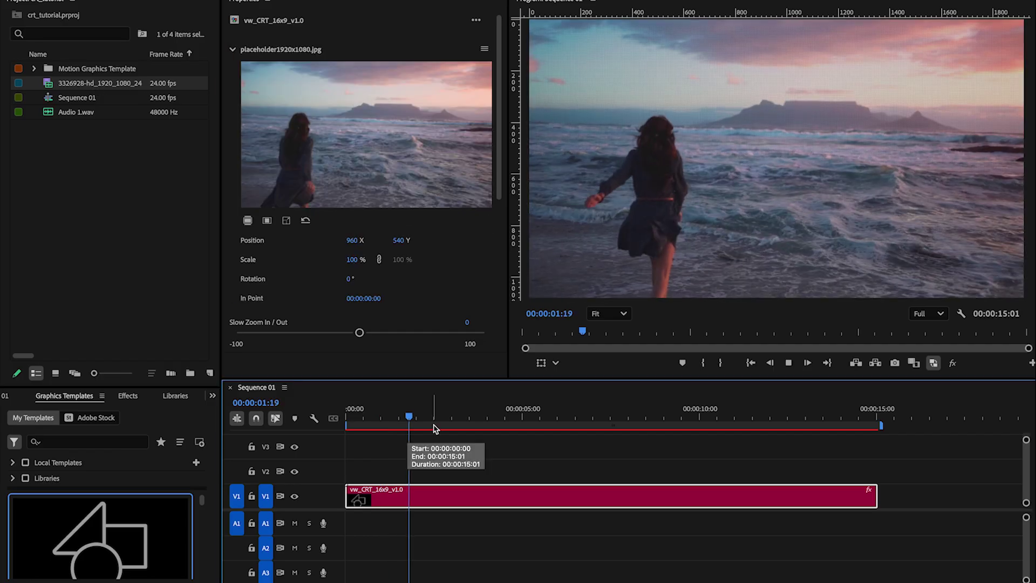
key(space)
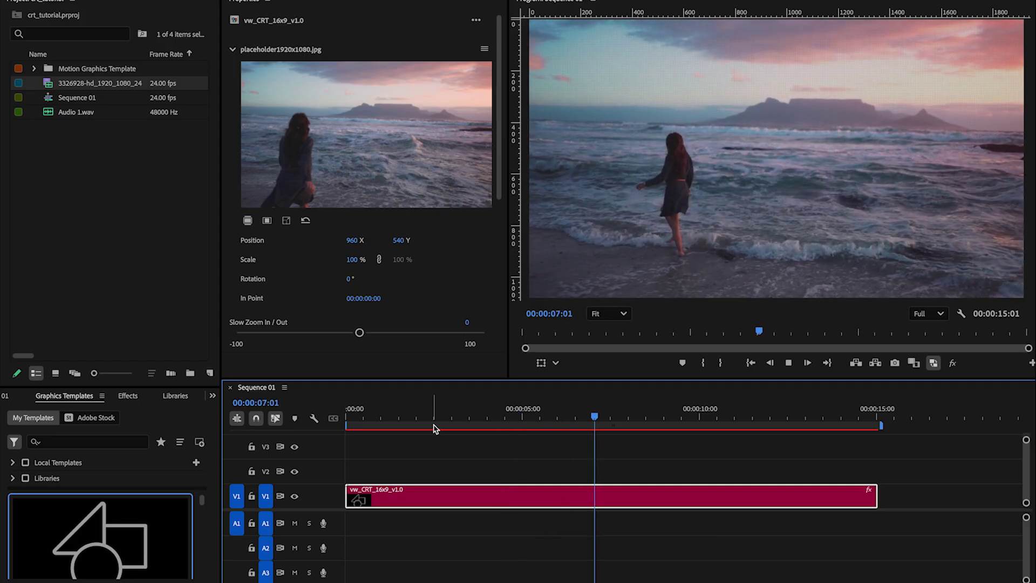
key(space)
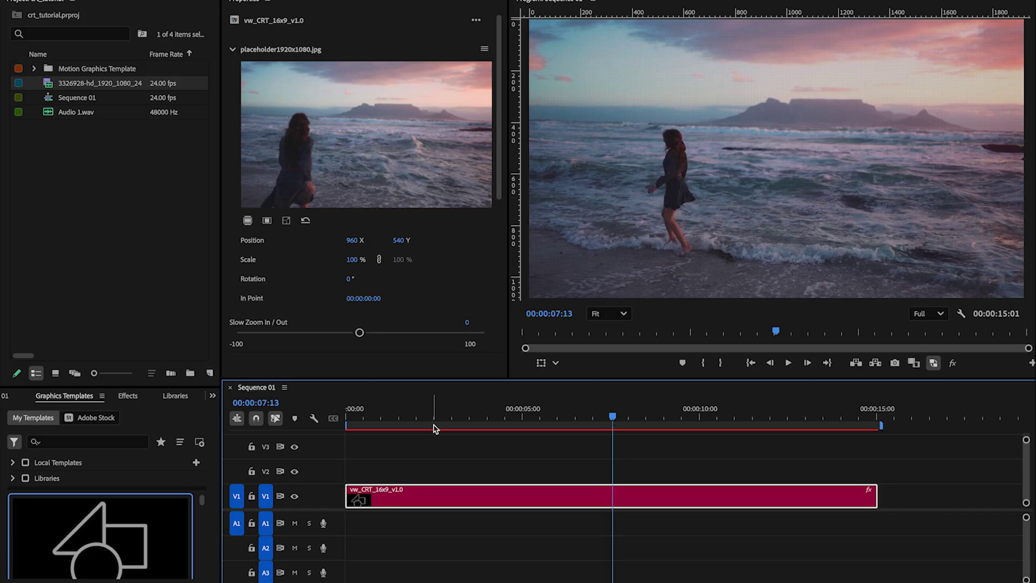
key(space)
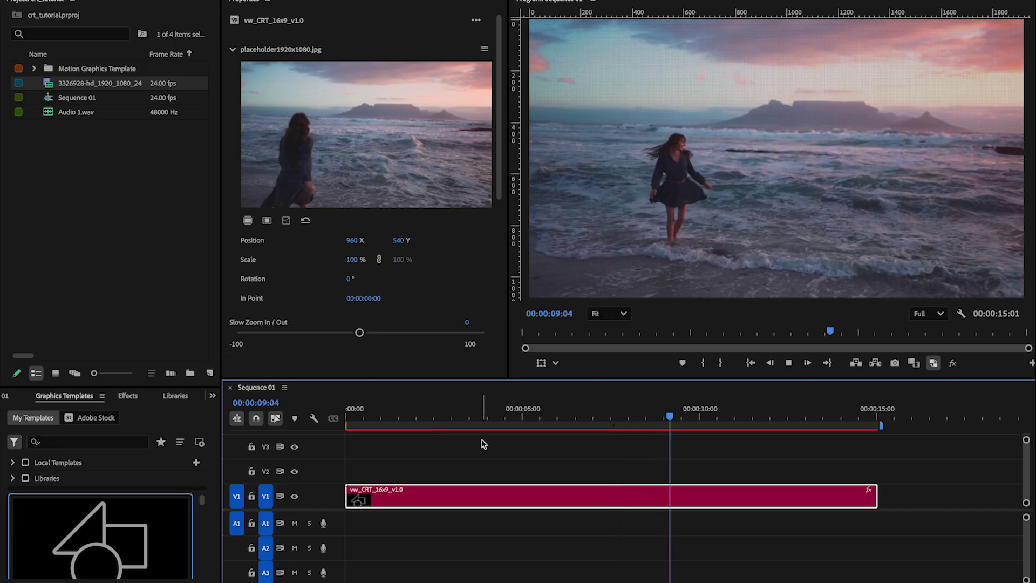
click(449, 421)
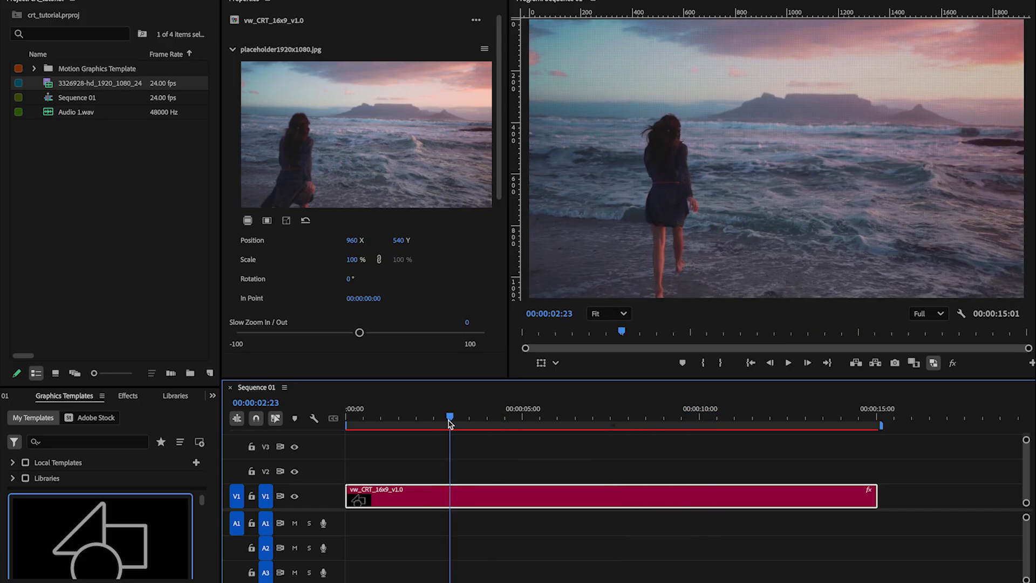
key(space)
key(ctrl+grave)
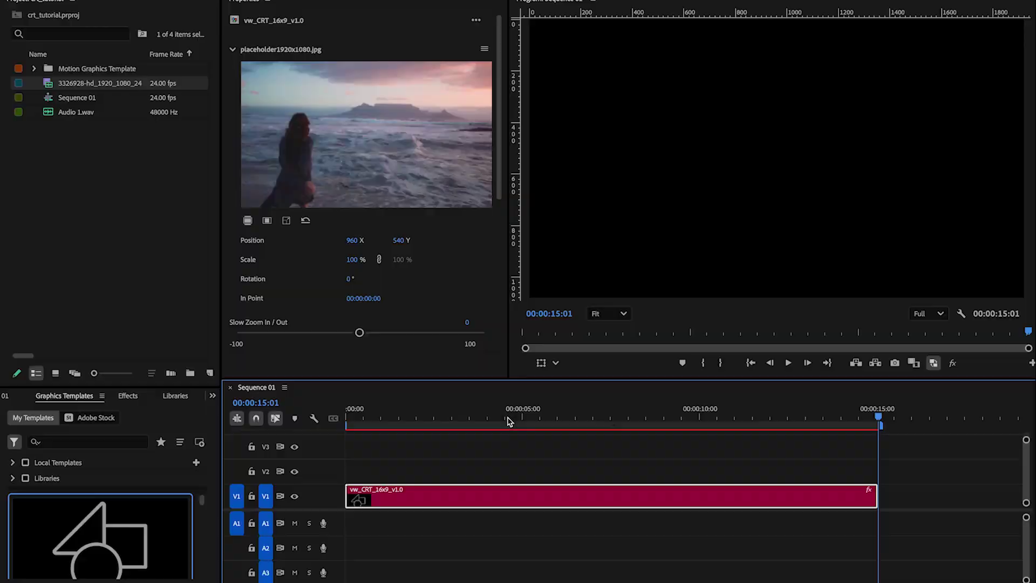
key(space)
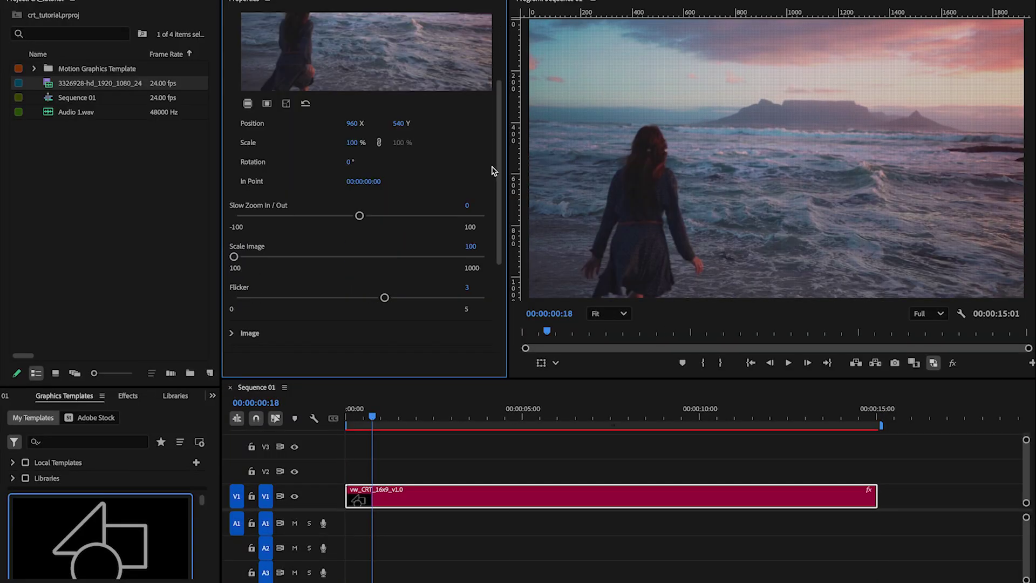
Review the template's zoom, scale and flicker controls and replay a short section of the clip
scroll(492, 171, down, 3)
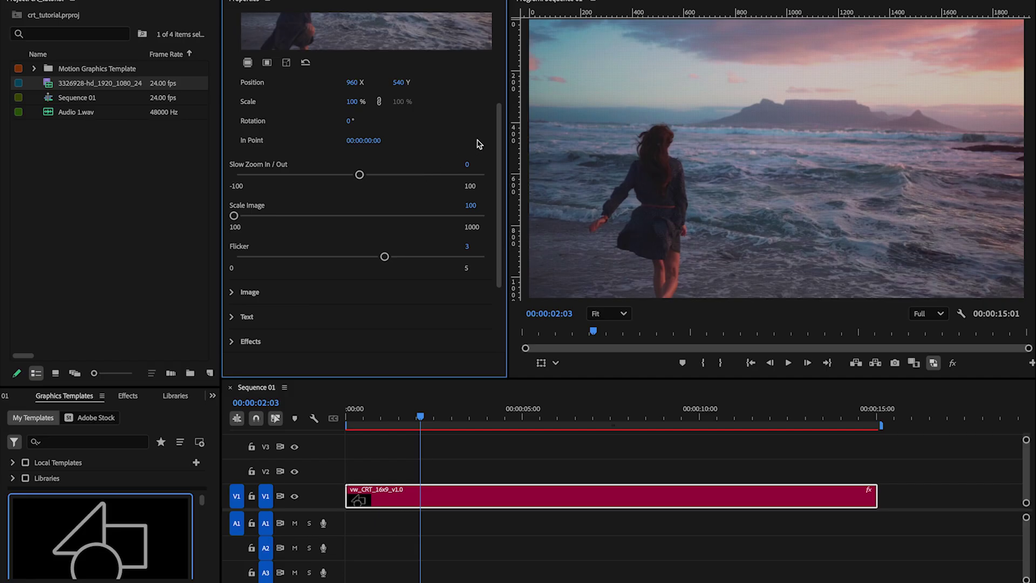
scroll(500, 135, down, 1)
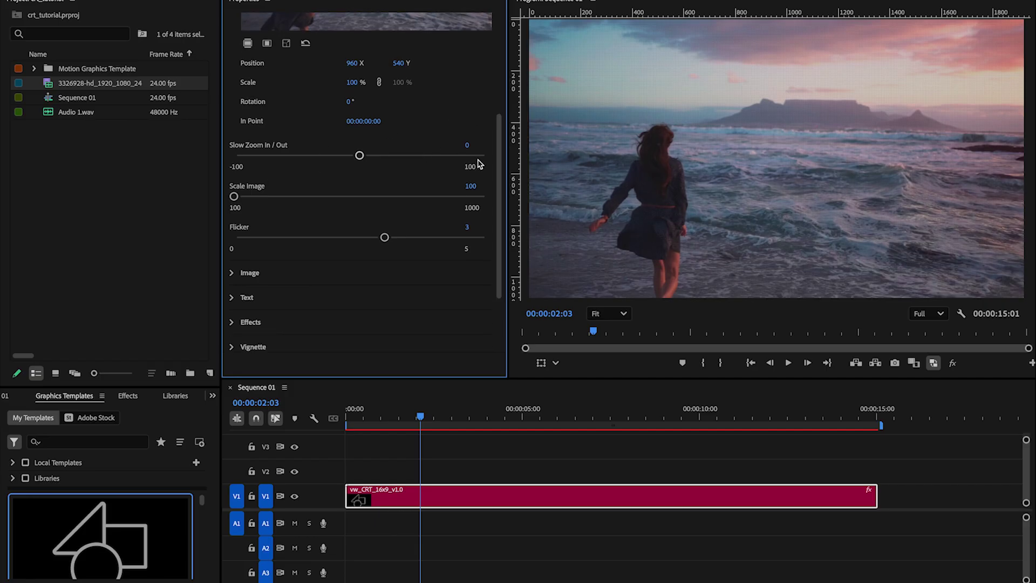
mouse_move(421, 417)
mouse_down()
mouse_move(628, 432)
mouse_move(417, 435)
mouse_up()
key(space)
key(space)
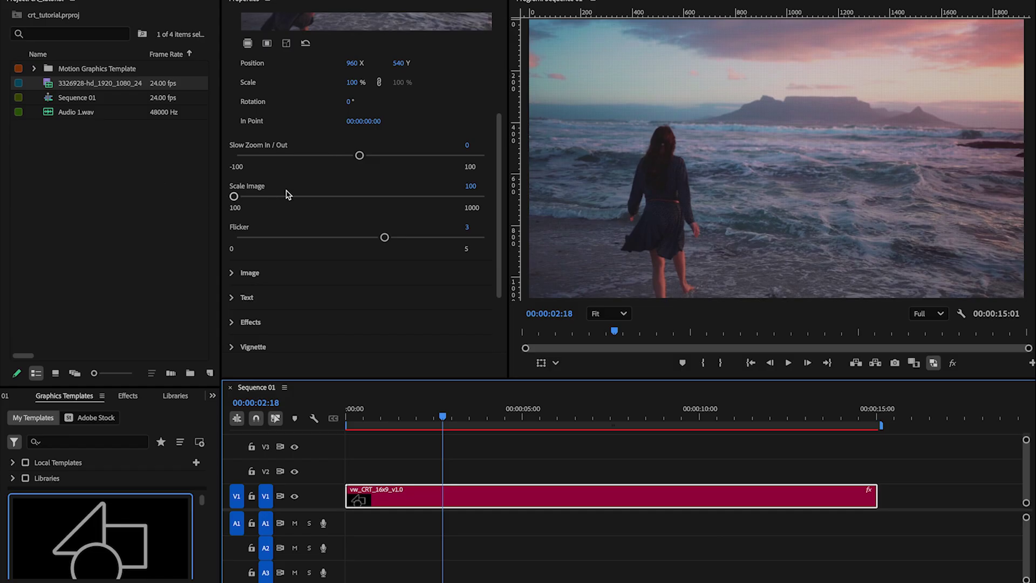
Set the placeholder media's scale to 75%
drag(235, 197, 231, 172)
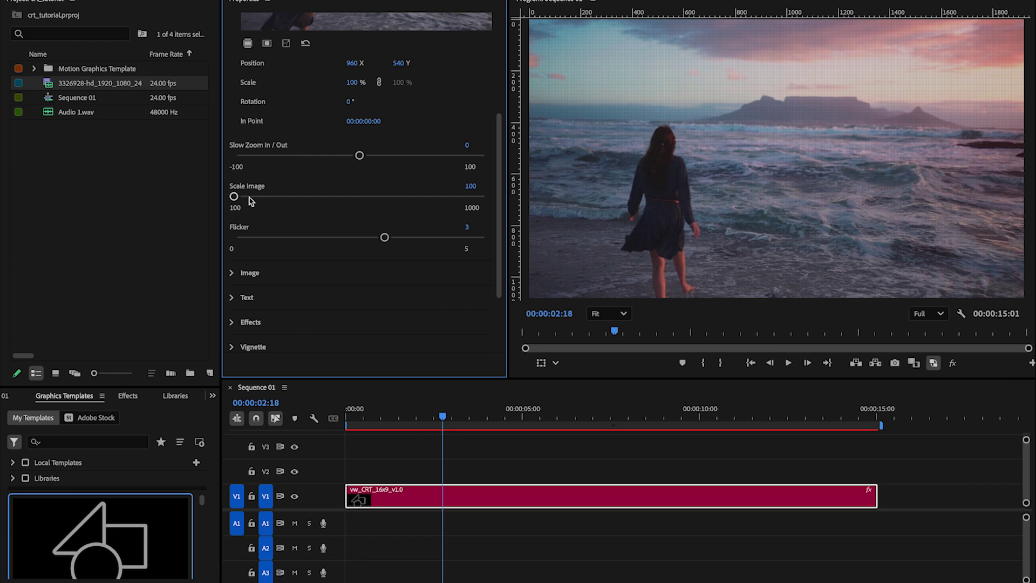
drag(249, 200, 208, 191)
scroll(474, 93, up, 4)
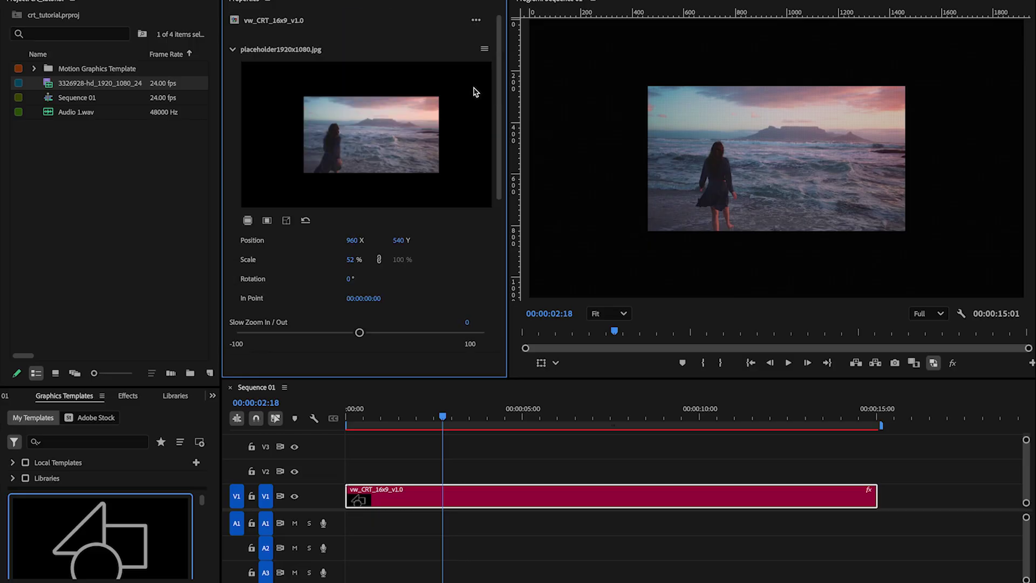
click(354, 259)
text(75)
key(Return)
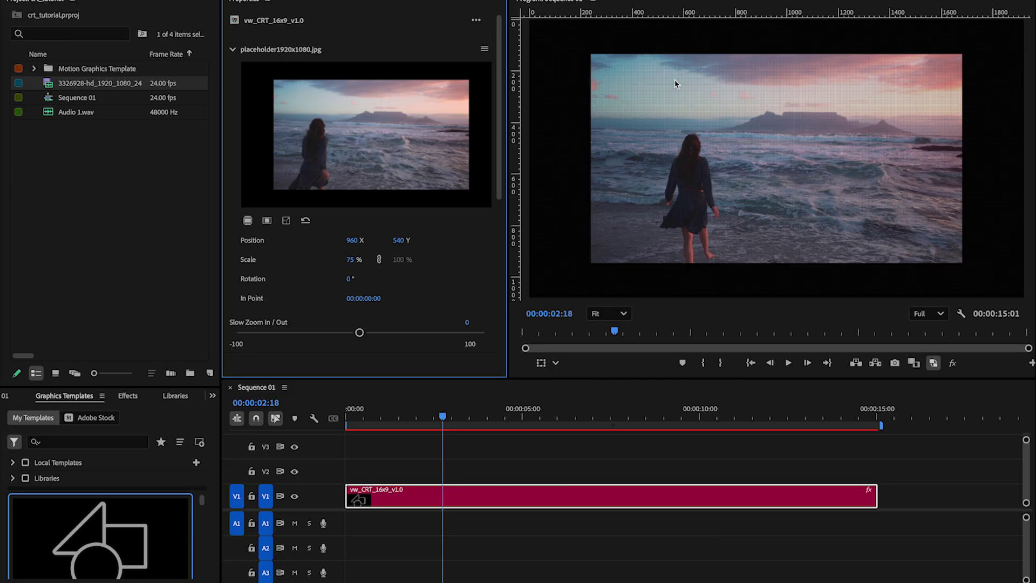
Increase the template's Scale Image value to 139 so the reduced footage fills the frame
scroll(497, 216, down, 5)
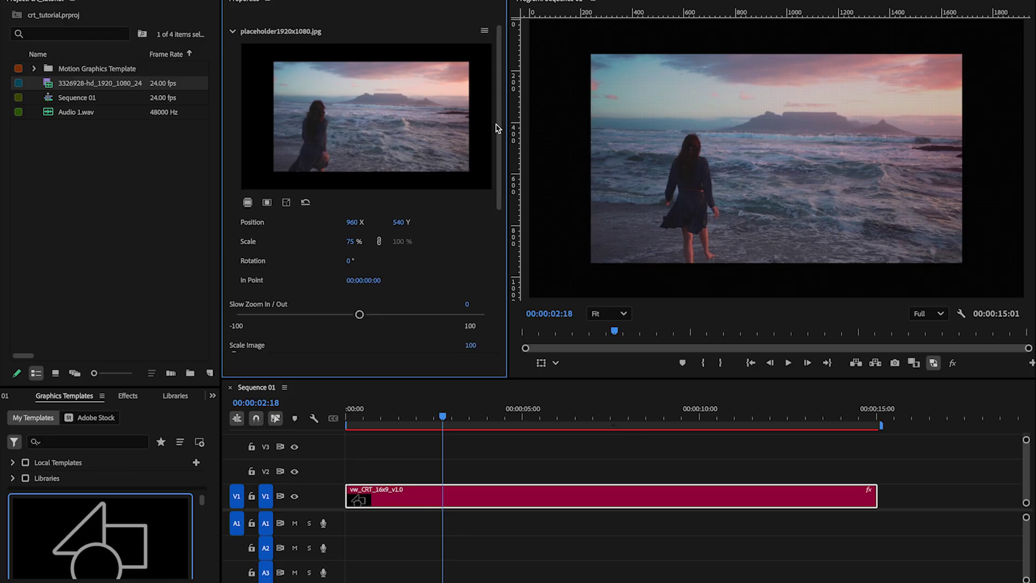
scroll(496, 219, down, 1)
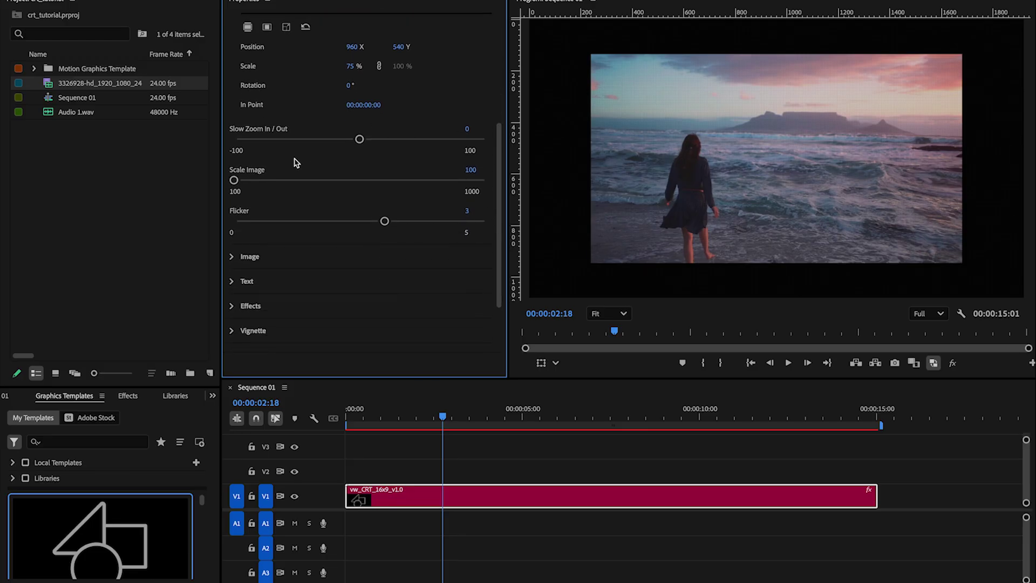
drag(236, 180, 245, 180)
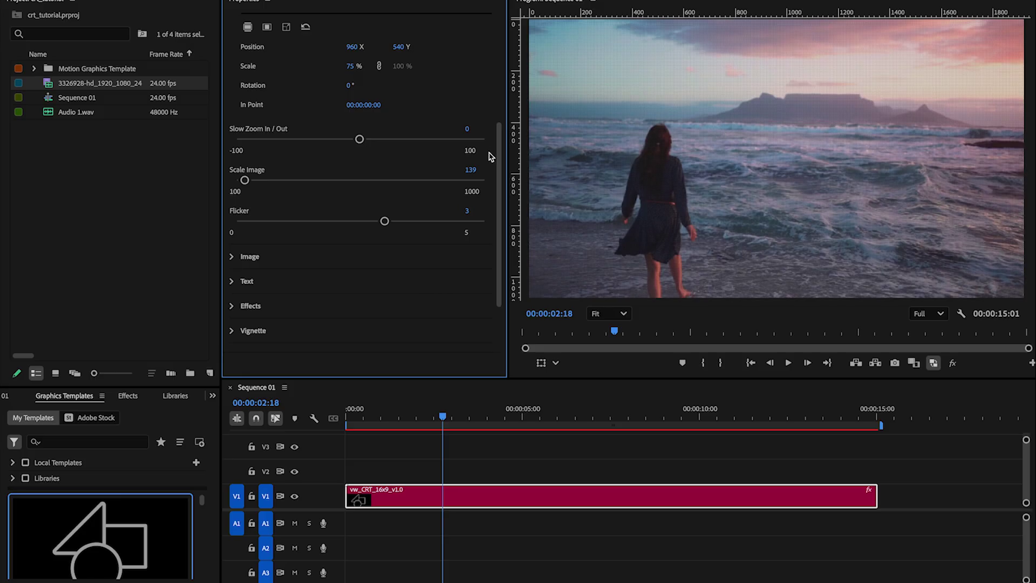
Reduce the placeholder media's scale to 50% and raise Scale Image to 200 for larger CRT pixels
scroll(490, 156, up, 3)
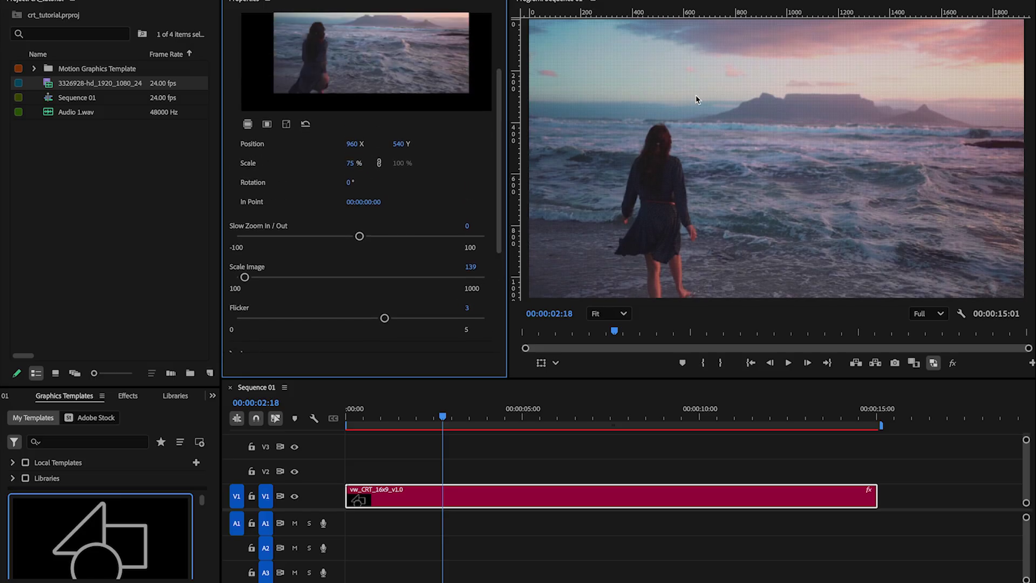
scroll(505, 160, up, 2)
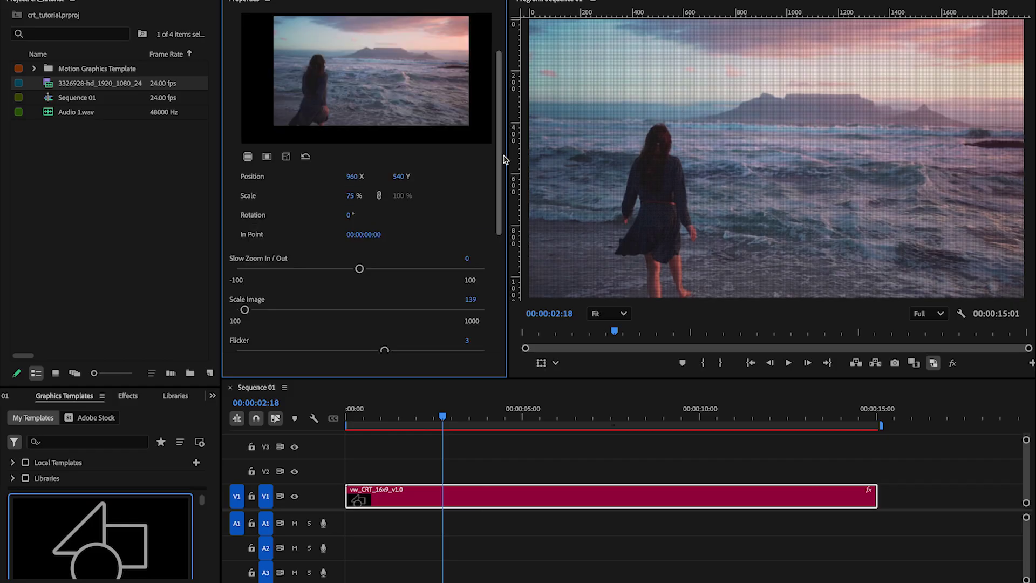
scroll(502, 159, up, 1)
scroll(485, 162, down, 2)
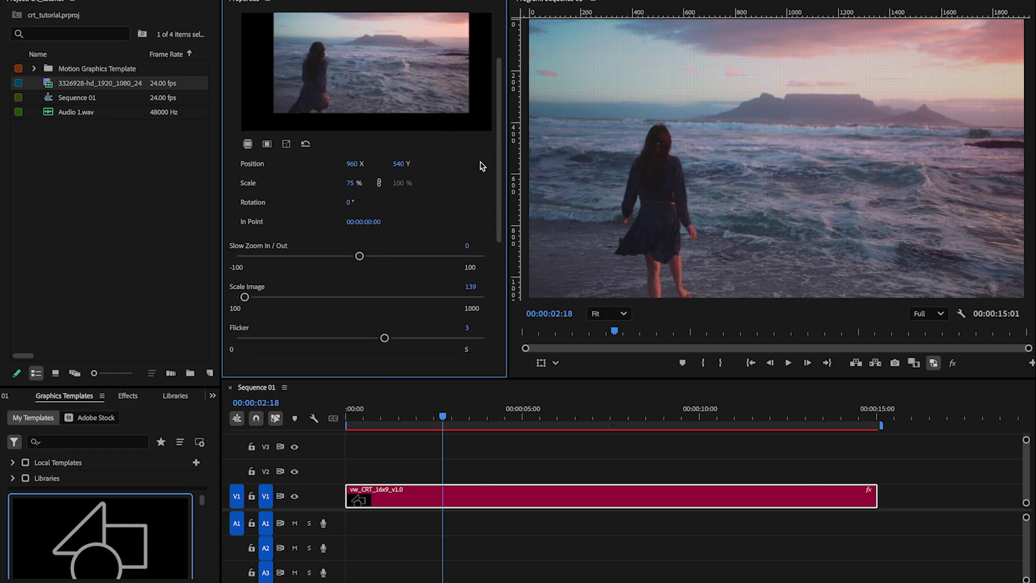
click(352, 183)
text(50)
key(Return)
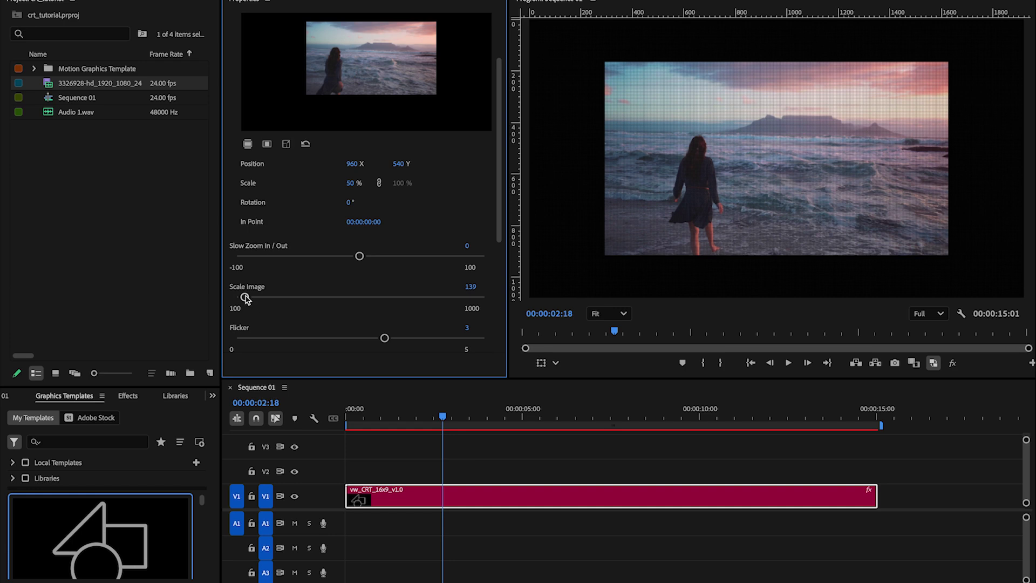
drag(246, 298, 263, 294)
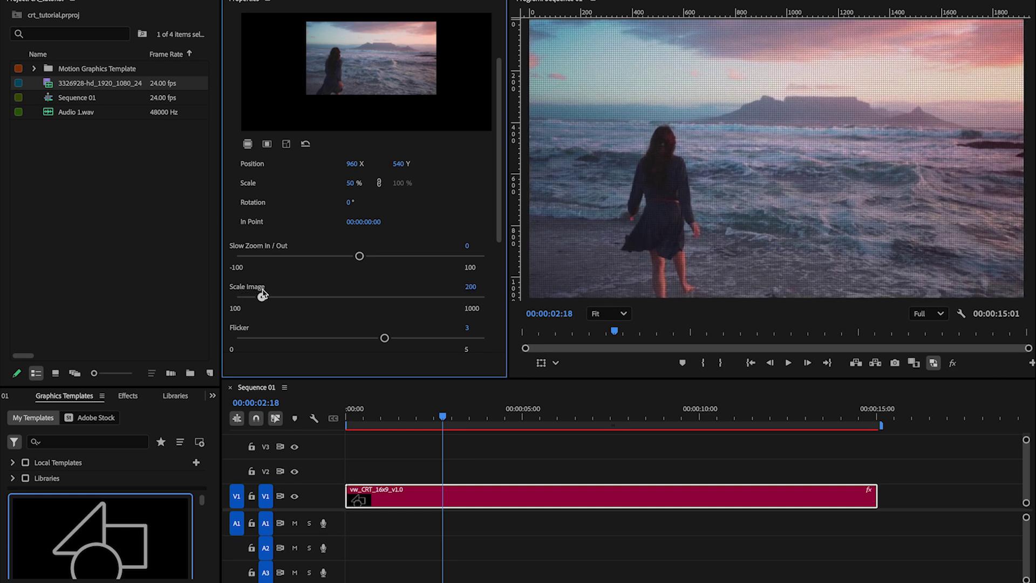
Return the placeholder media's scale to 100% and Scale Image to 100
key(space)
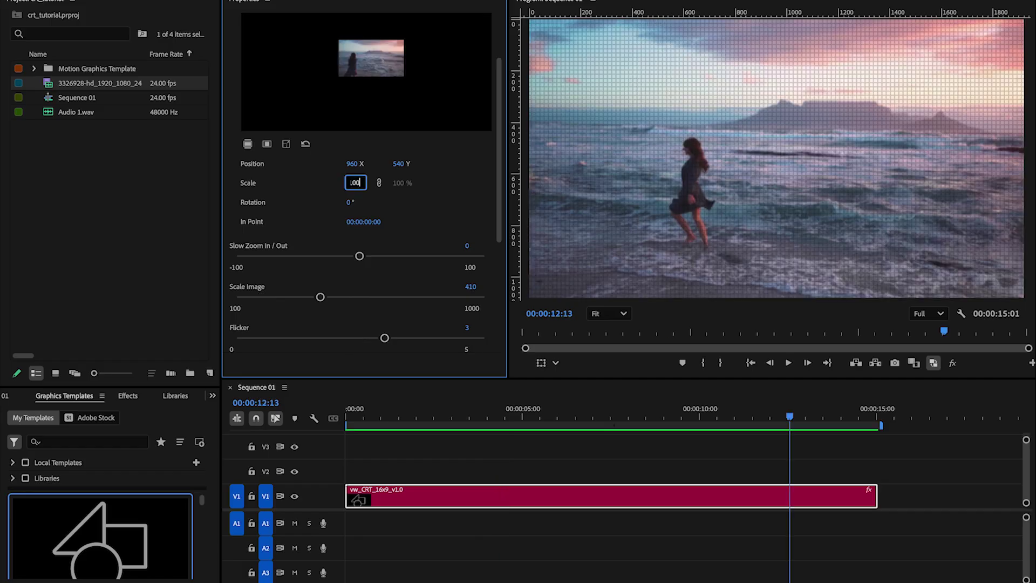
key(Return)
drag(320, 297, 301, 296)
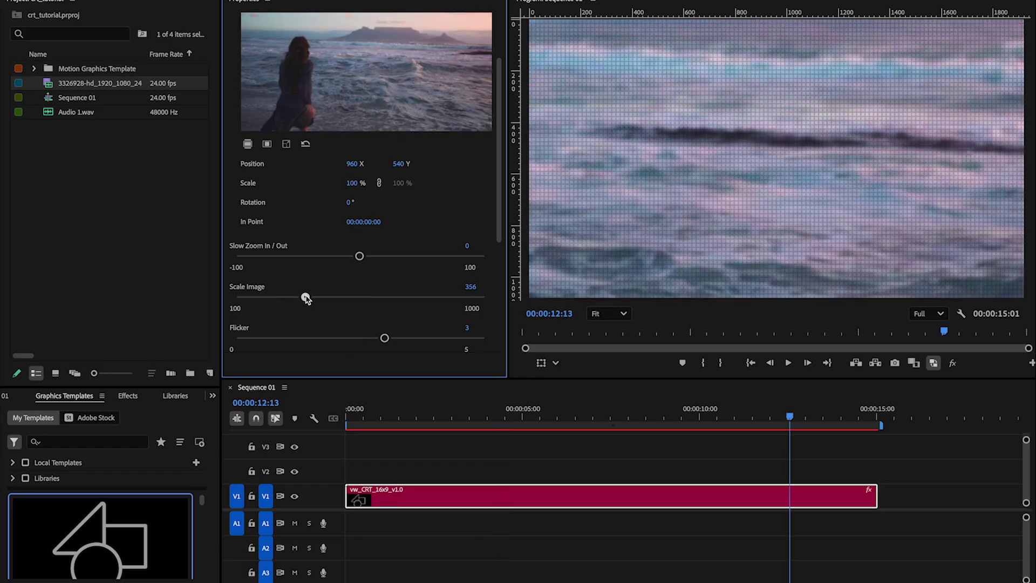
Lower the template's Flicker to 0
key(ctrl+grave)
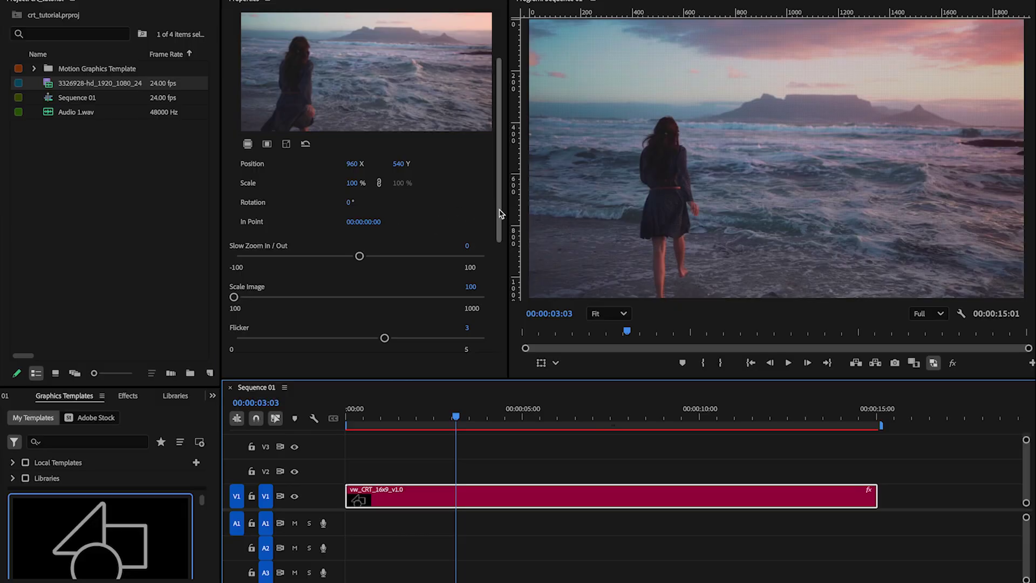
scroll(324, 237, down, 3)
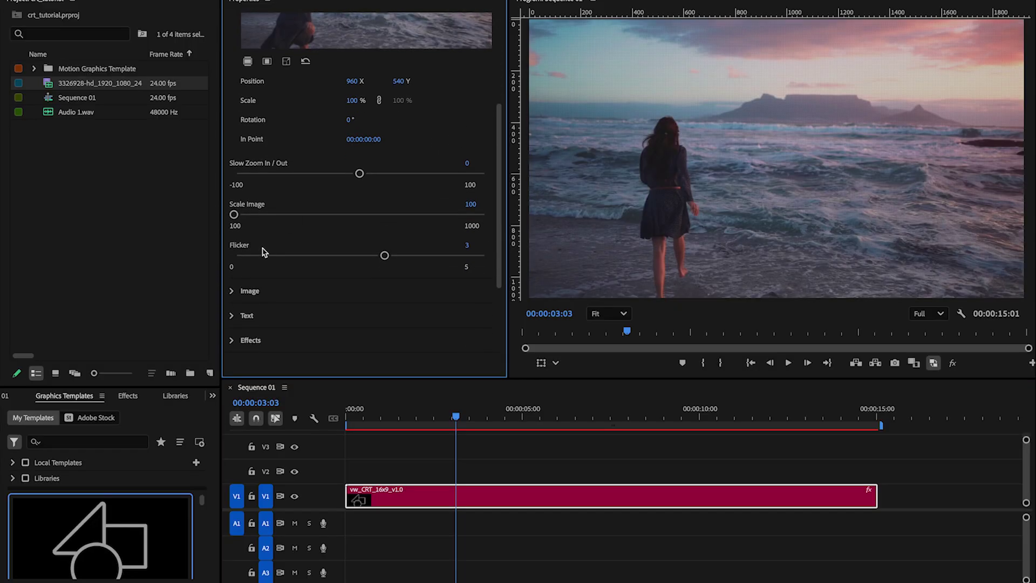
drag(386, 259, 228, 267)
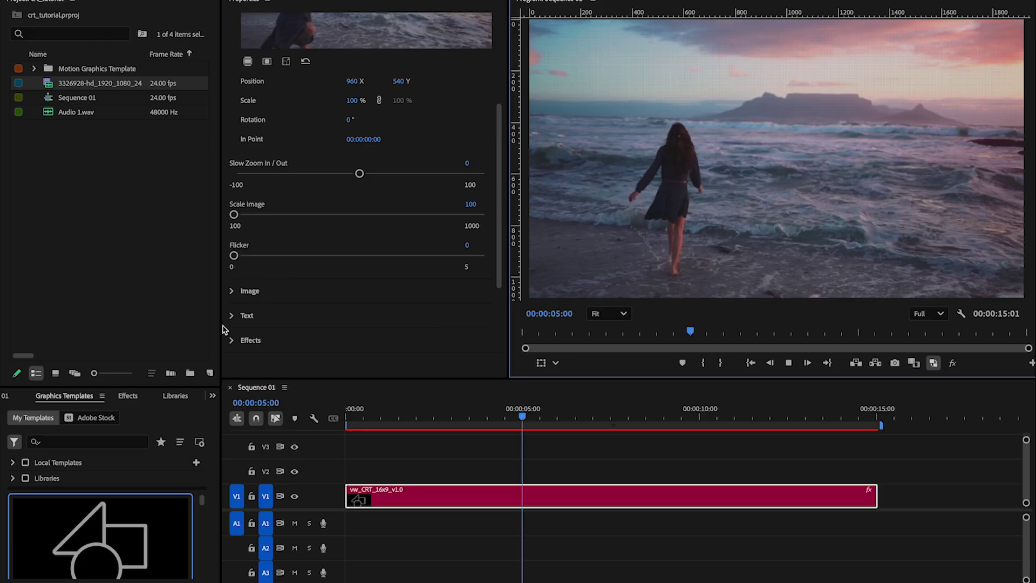
Raise the template's Flicker to 5 and preview the clip at full screen from the beginning
drag(234, 255, 485, 255)
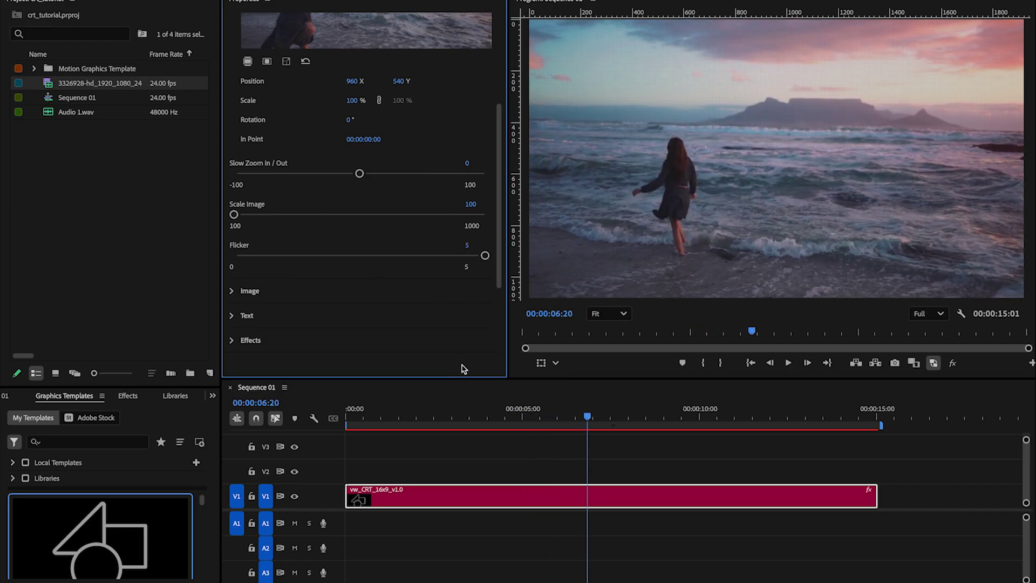
drag(482, 412, 317, 425)
key(space)
key(ctrl+grave)
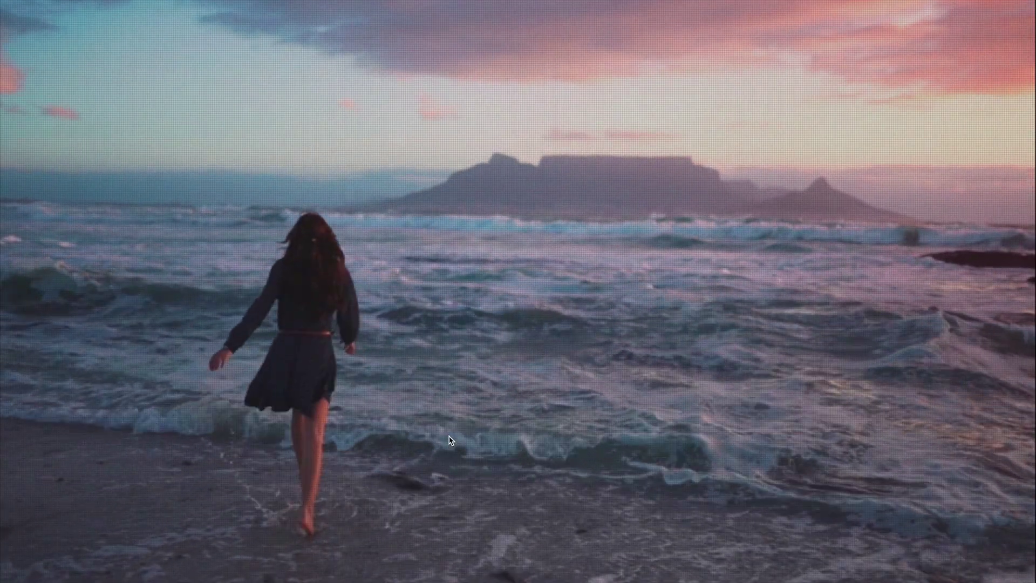
key(ctrl+grave)
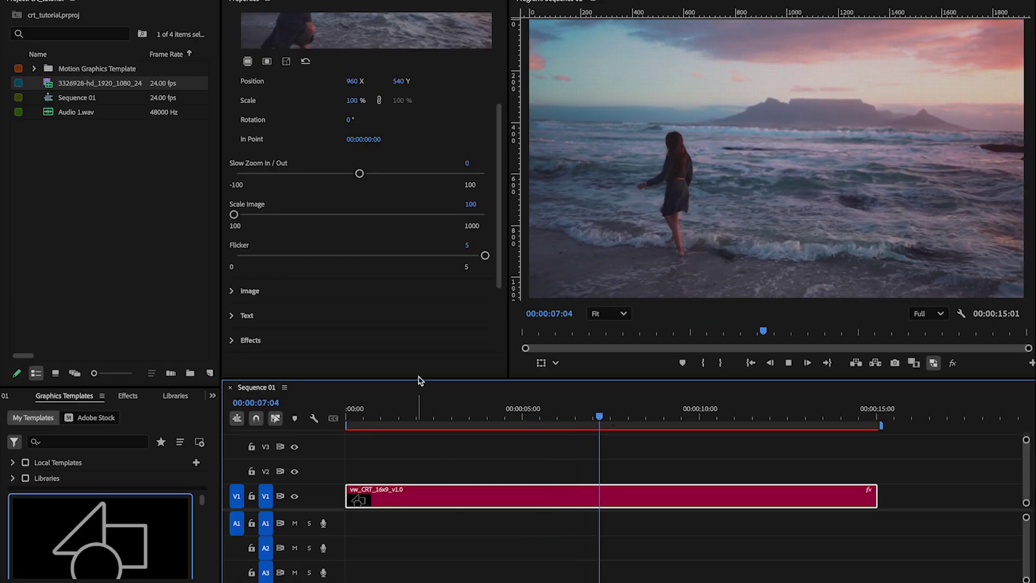
Stop the playback preview and reduce the CRT template's Flicker to 4
scroll(502, 155, down, 2)
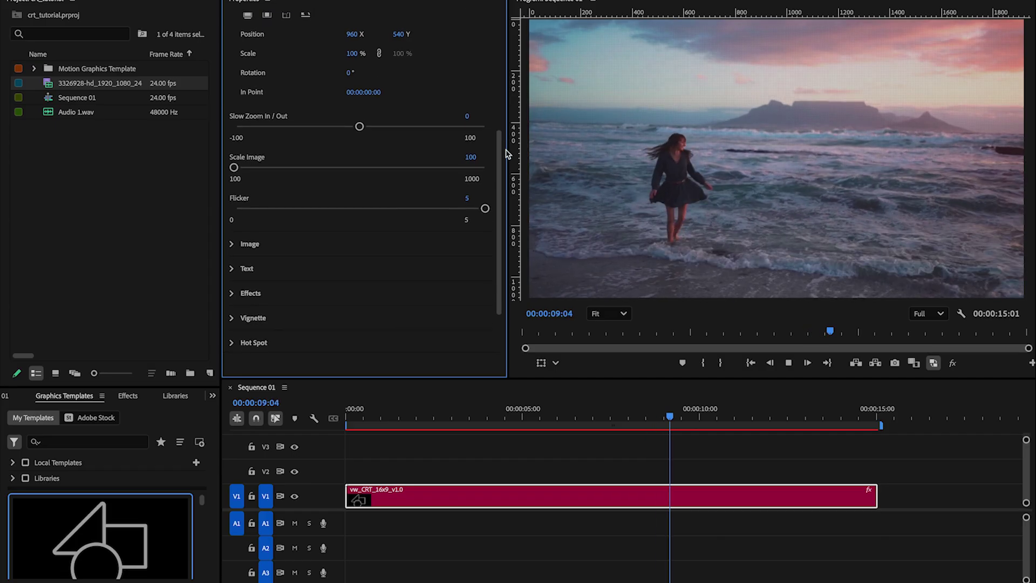
scroll(507, 155, down, 2)
key(space)
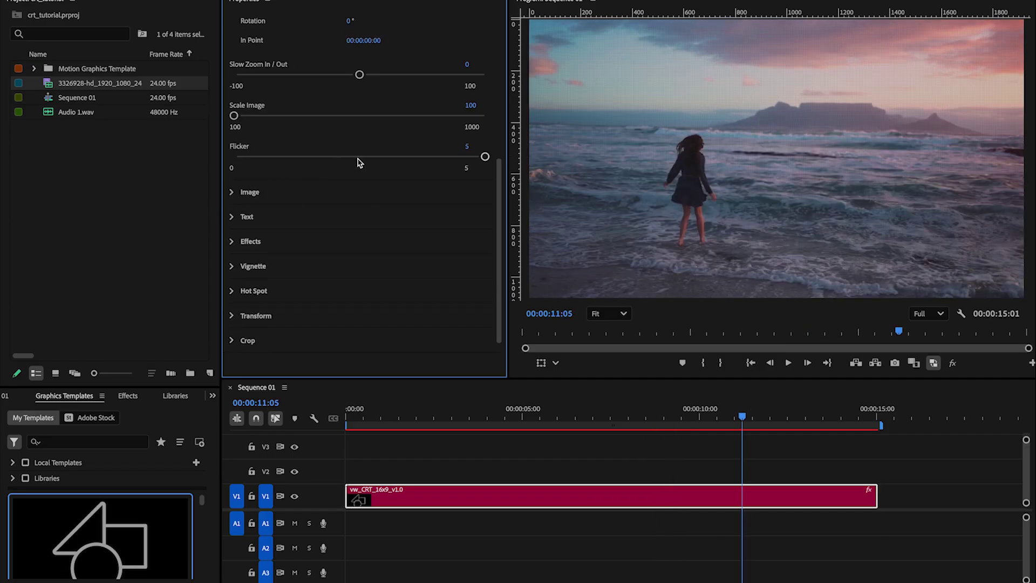
drag(357, 157, 421, 159)
Expand the template's Image controls and set Exposure to 0
click(232, 192)
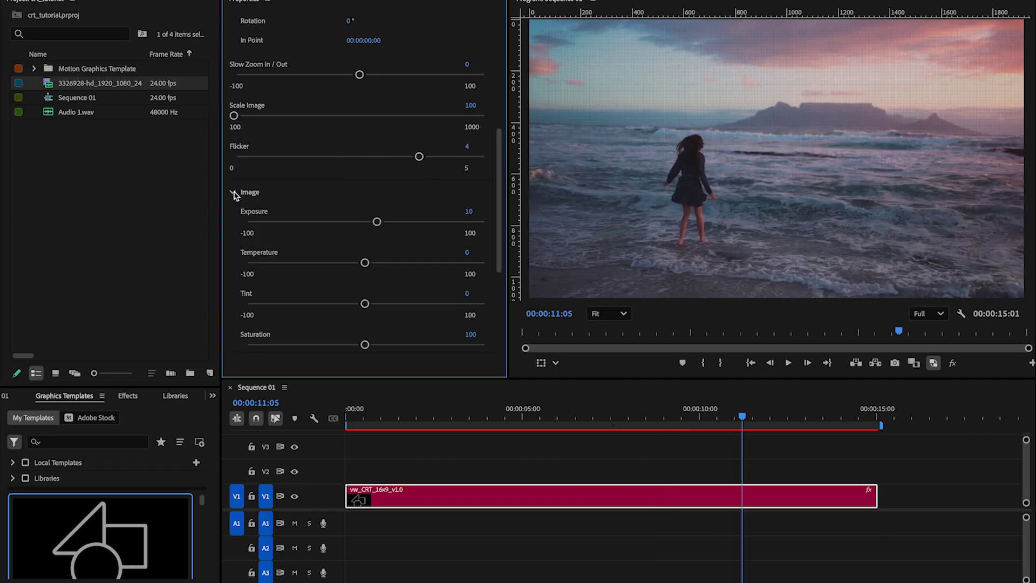
scroll(377, 224, down, 3)
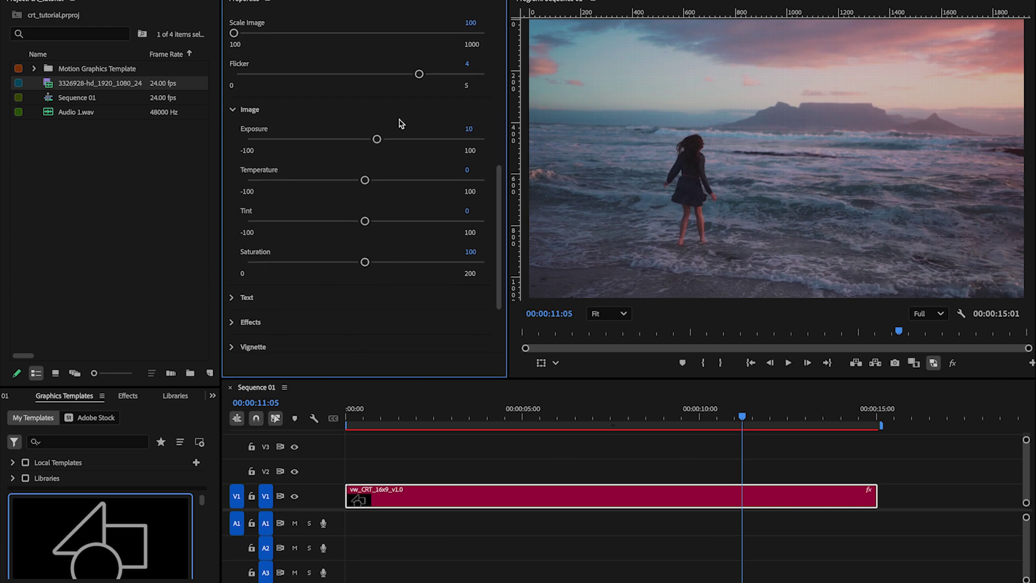
click(468, 132)
text(0)
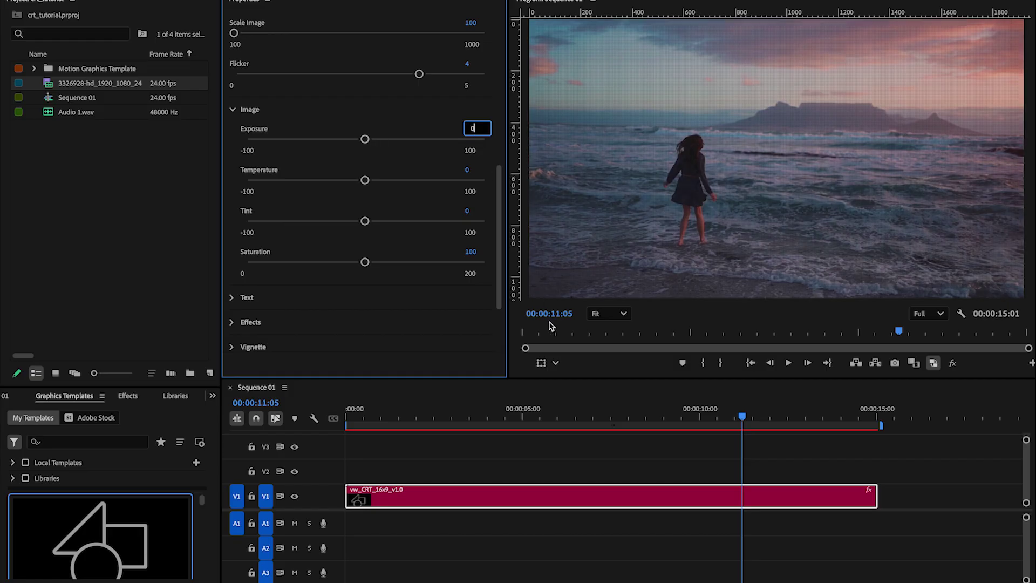
Move the CRT template clip up to V2 and place the 3326928-hd_1920_1080_24fps beach footage beneath it on V1 from the sequence start
drag(408, 492, 408, 468)
drag(63, 83, 494, 490)
scroll(494, 490, down, 2)
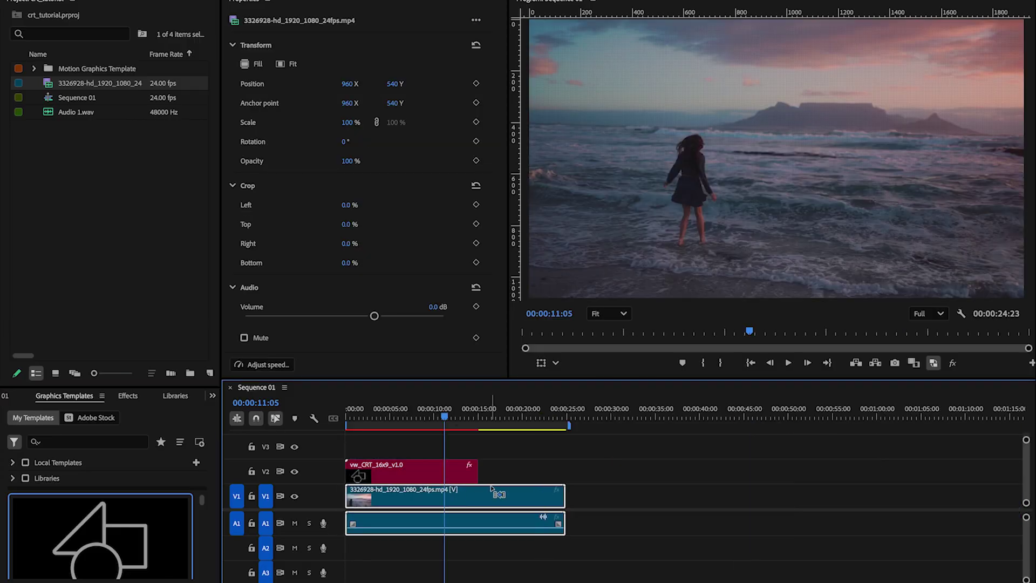
scroll(481, 464, up, 2)
Set the template's Exposure to 10 and toggle the template clip off to compare it with the original footage
click(482, 463)
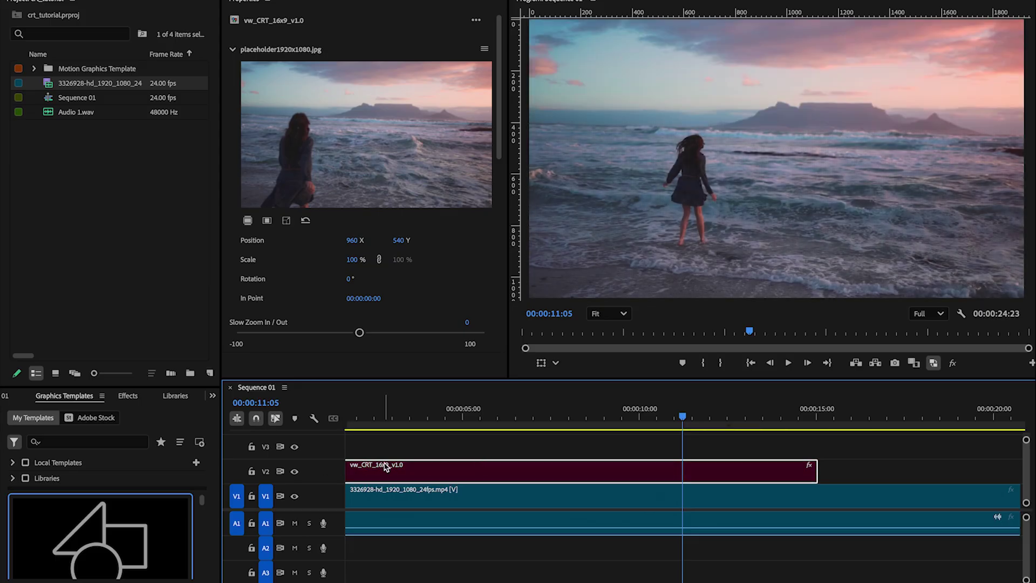
drag(504, 163, 506, 289)
click(470, 187)
text(1)
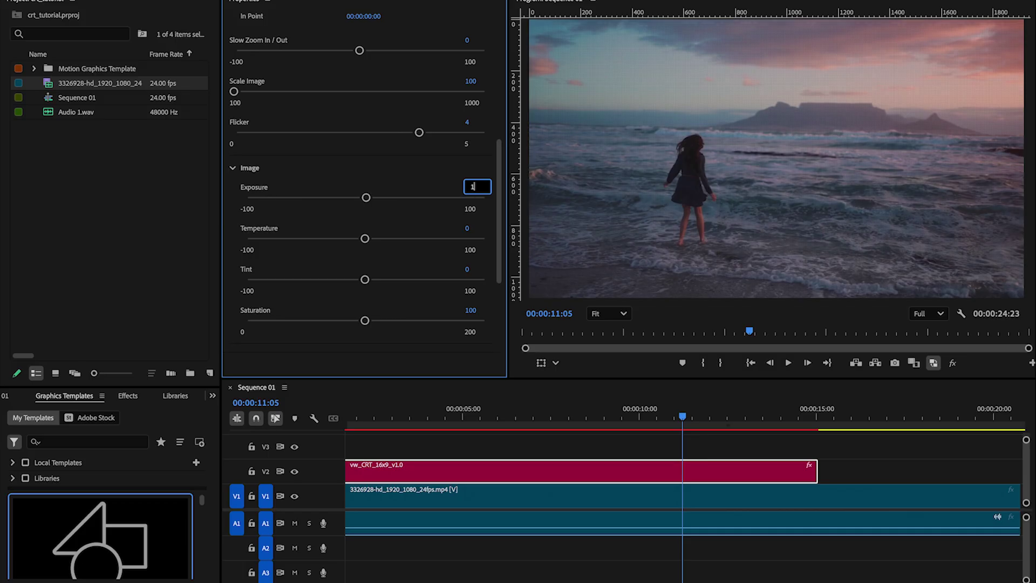
text(0)
key(Return)
click(604, 474)
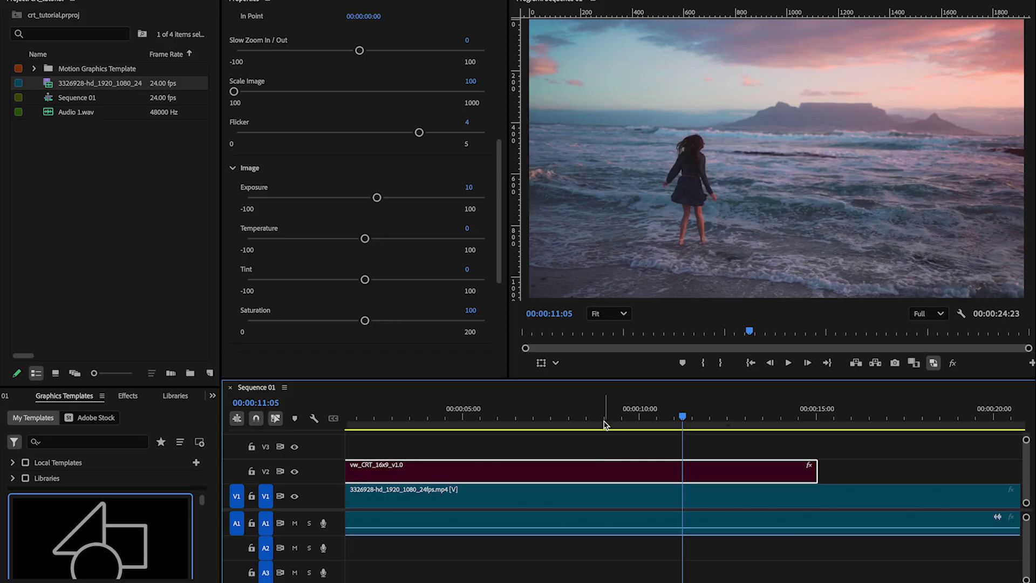
Raise the template's Exposure in stages to 21 and 30, toggling the template clip on and off to compare brightness
drag(376, 200, 387, 203)
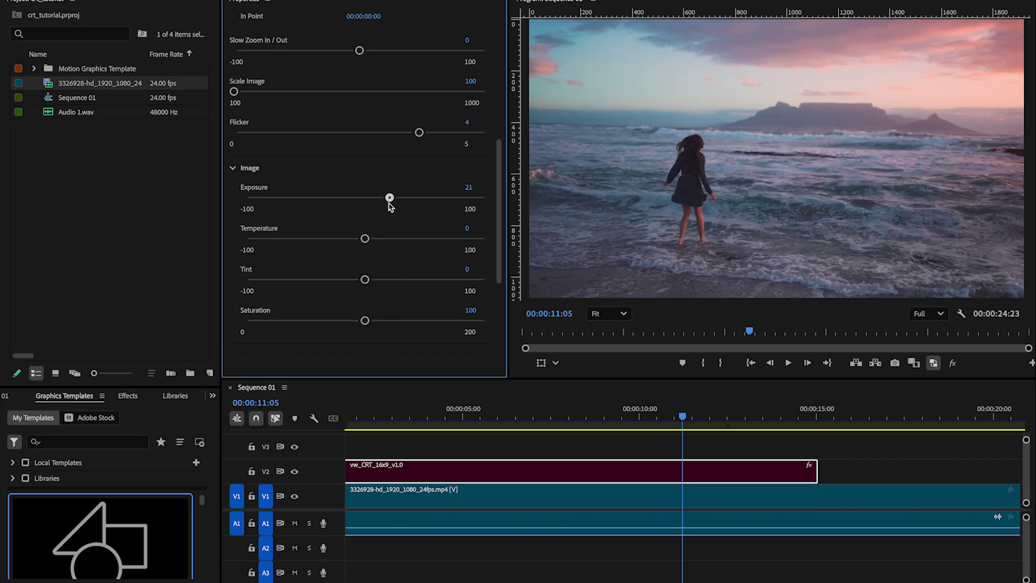
click(613, 471)
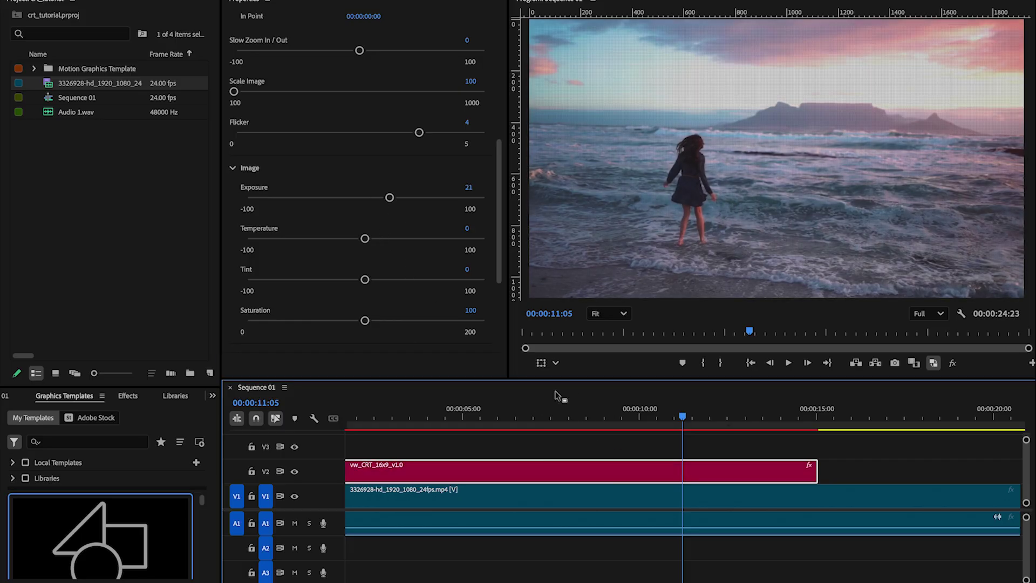
drag(389, 198, 394, 196)
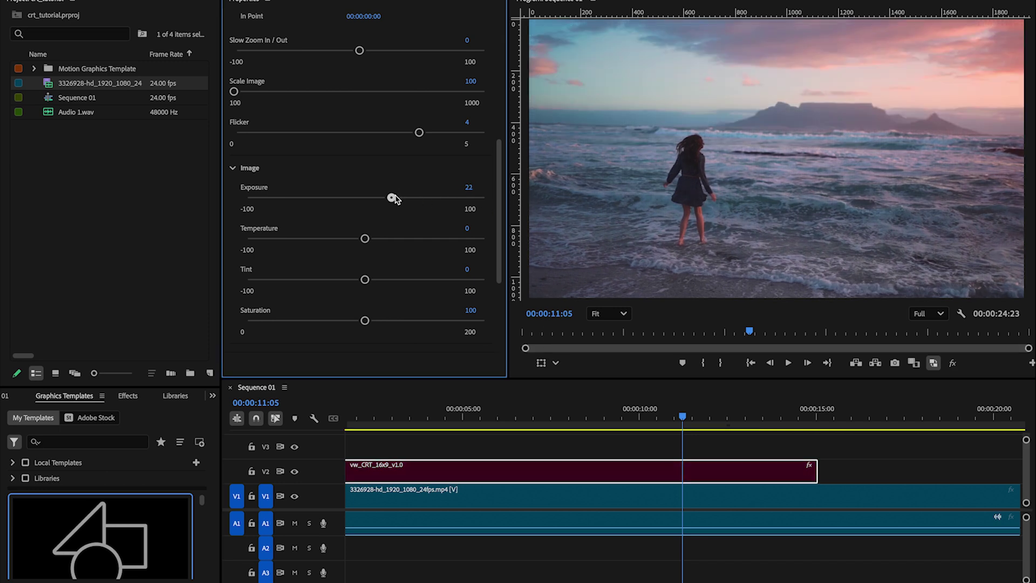
click(599, 470)
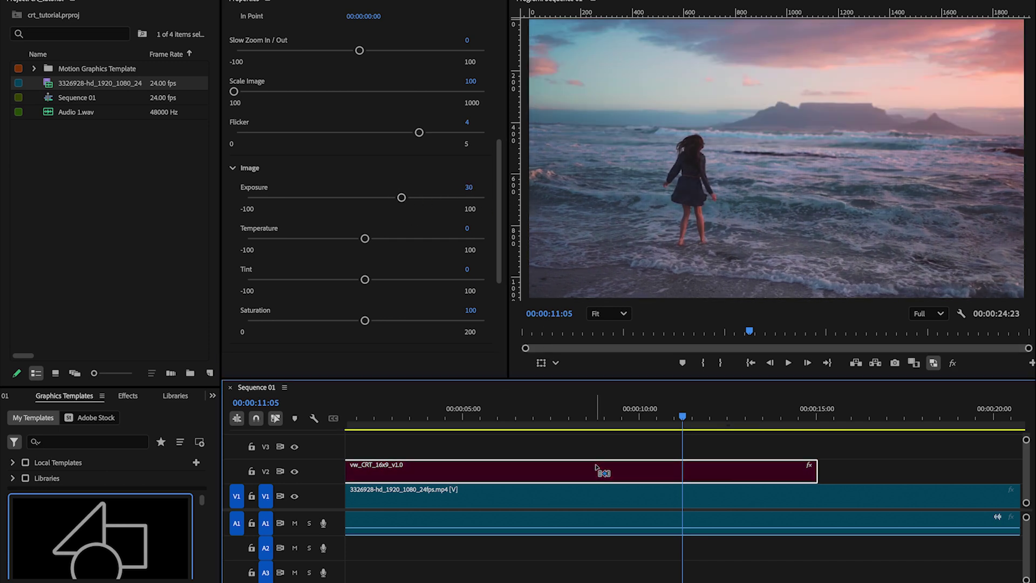
click(391, 199)
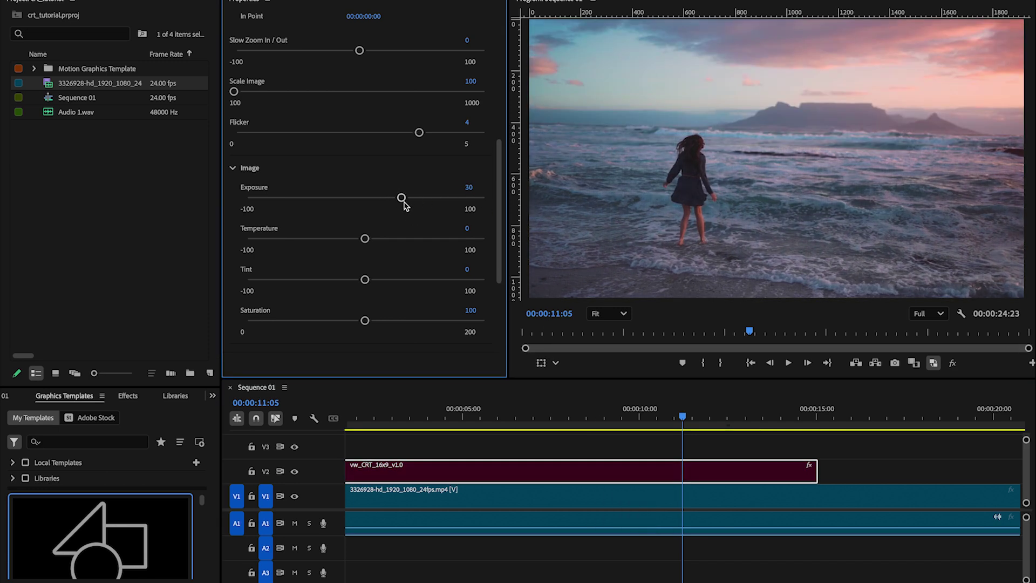
click(608, 472)
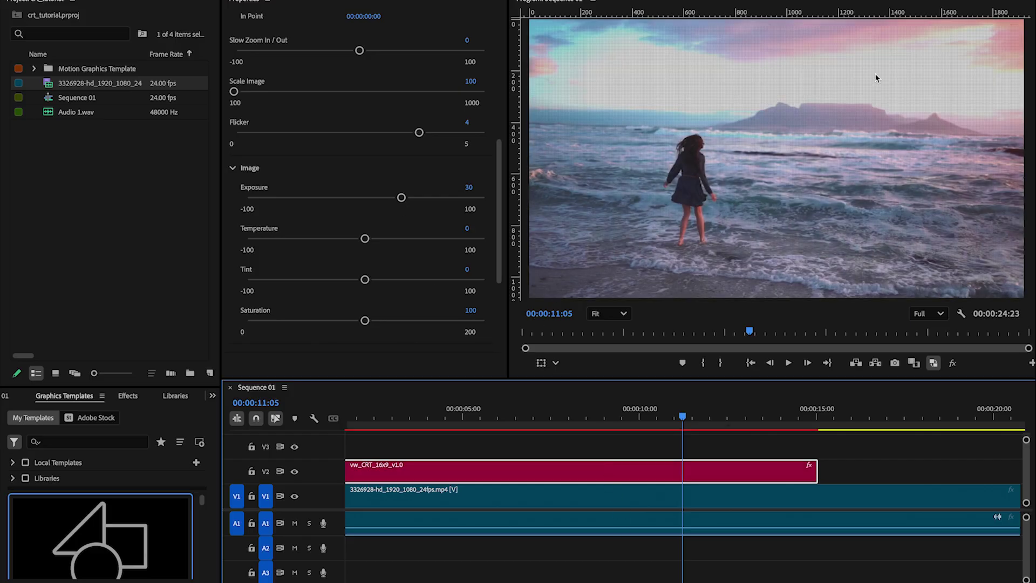
drag(401, 196, 396, 199)
mouse_move(396, 199)
mouse_down()
mouse_move(386, 198)
mouse_move(403, 200)
mouse_up()
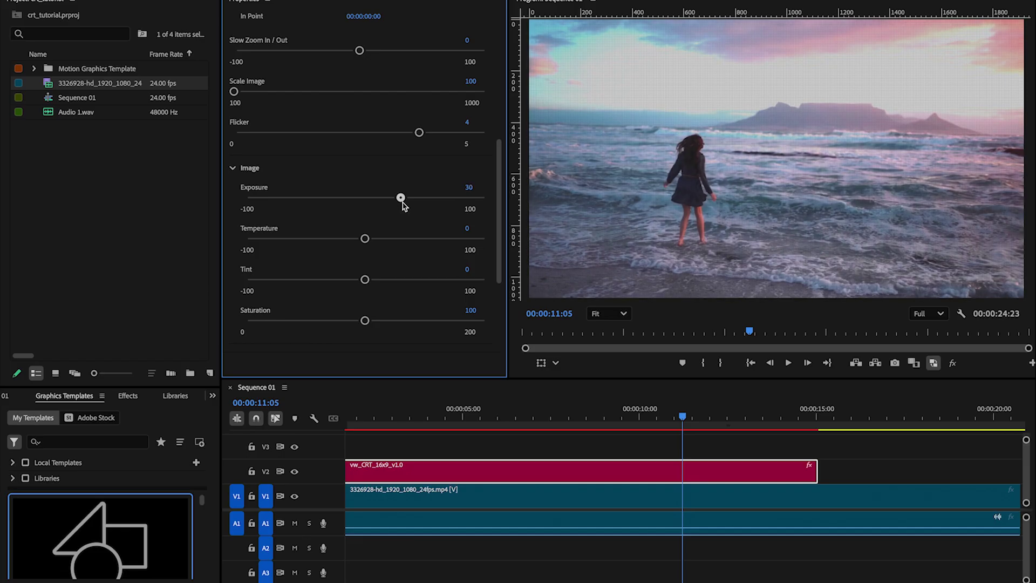
Bring the template's Exposure down to 20 and compare the result against the original footage
drag(499, 169, 501, 174)
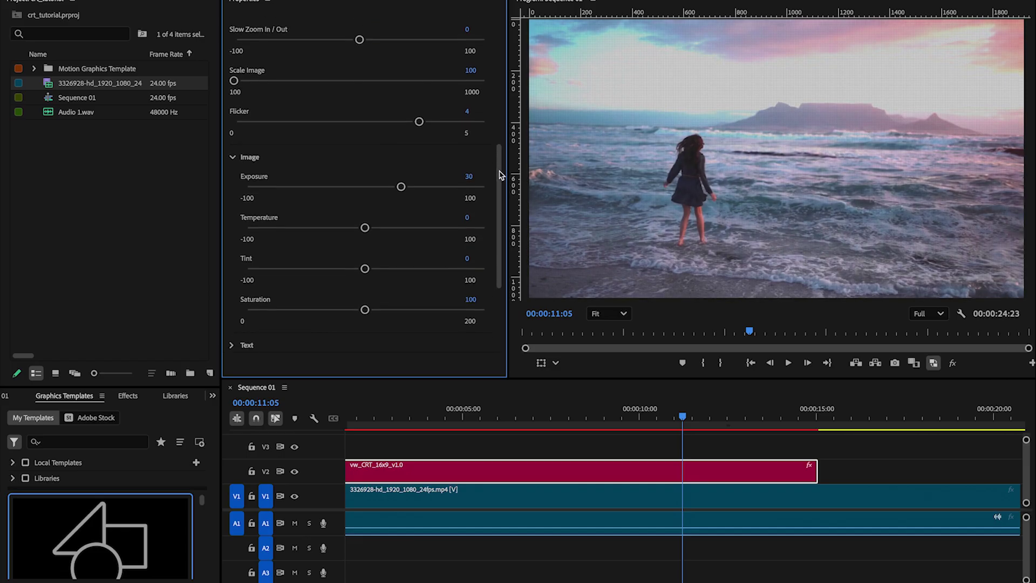
drag(401, 188, 402, 188)
scroll(497, 171, down, 1)
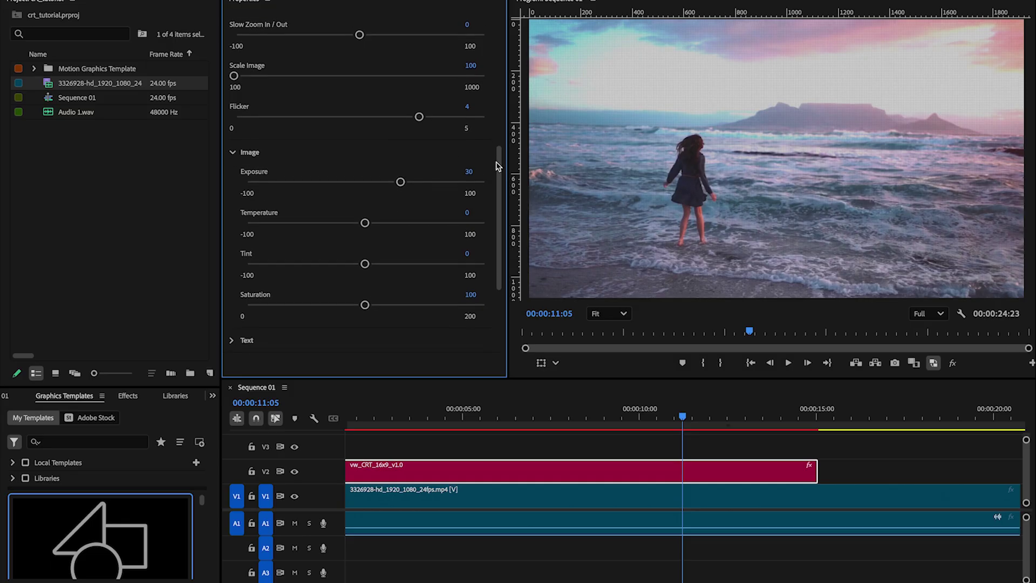
scroll(497, 170, down, 1)
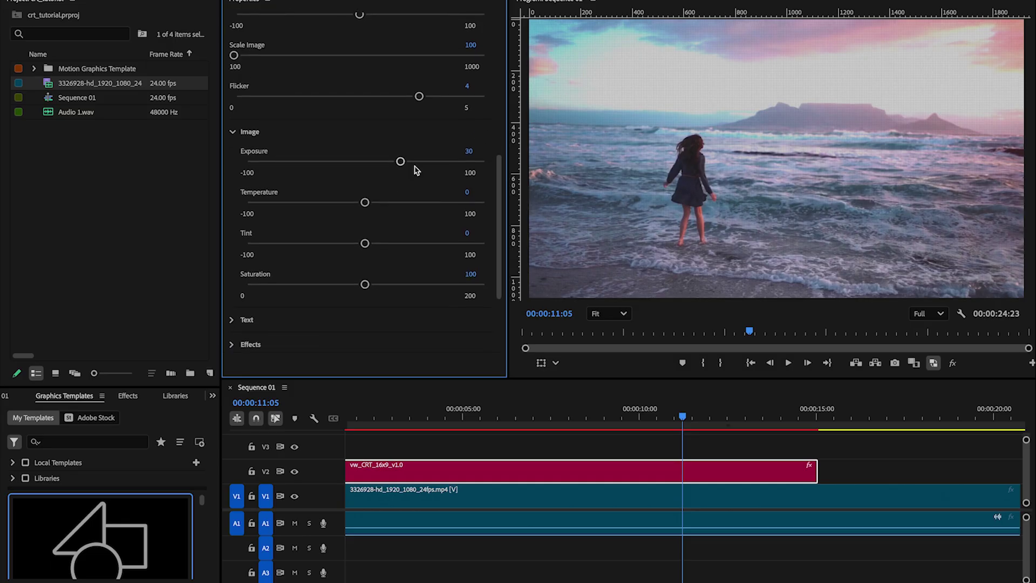
drag(400, 166, 391, 165)
click(612, 467)
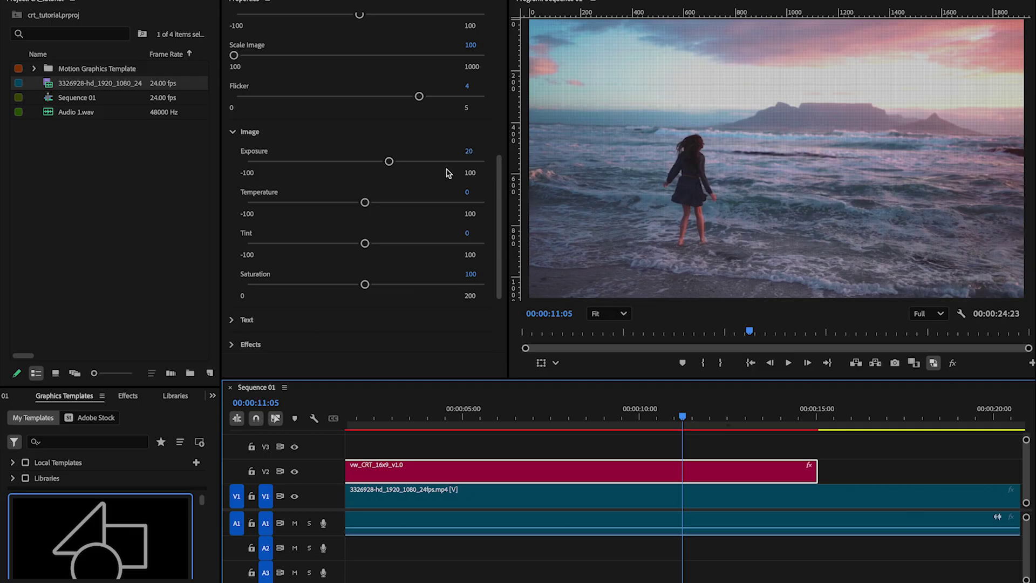
Cool the image by setting Temperature to -38 and Tint to -7, and try the Saturation control, leaving it at 100
click(351, 203)
drag(365, 204, 319, 207)
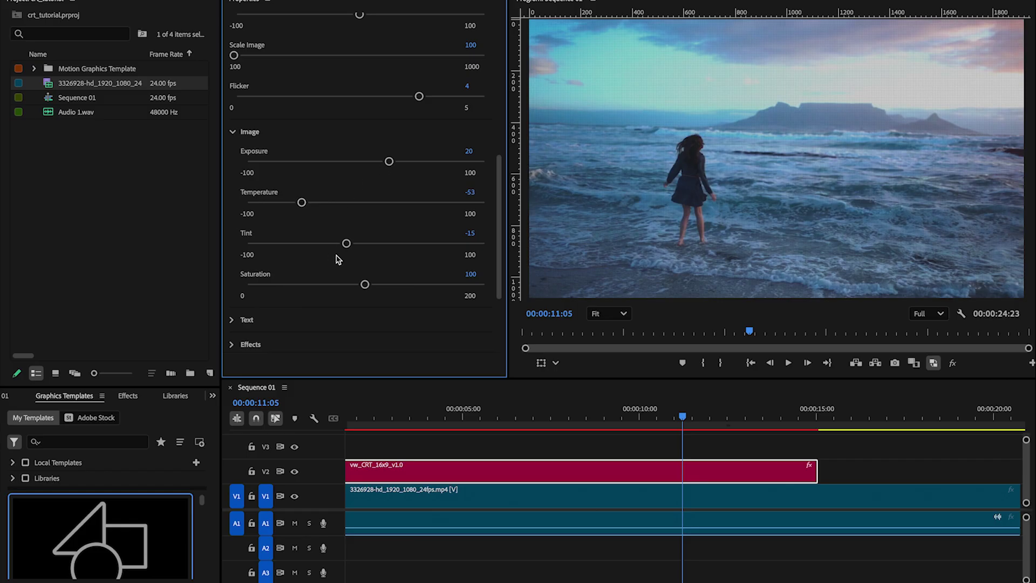
drag(364, 289, 421, 302)
Expand the template's Text controls, enter "Add text to the effect", and scrub the sequence to preview the overlay
drag(500, 166, 500, 209)
click(229, 221)
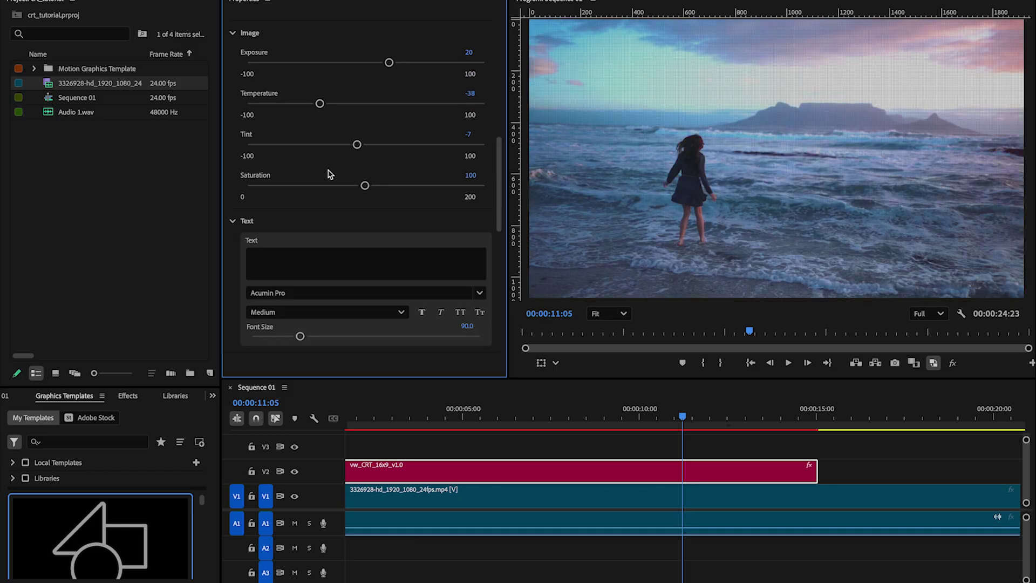
click(334, 270)
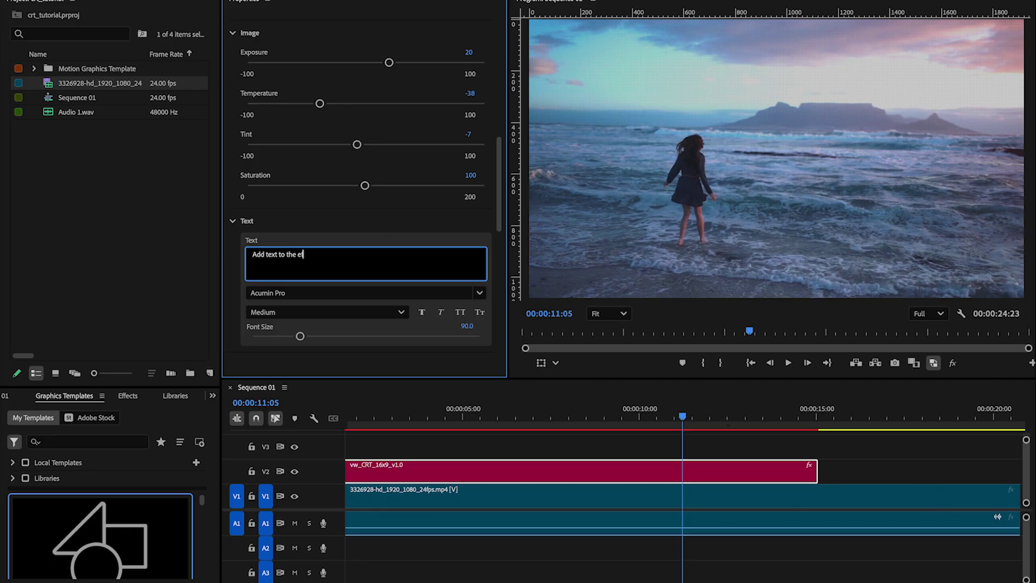
click(585, 418)
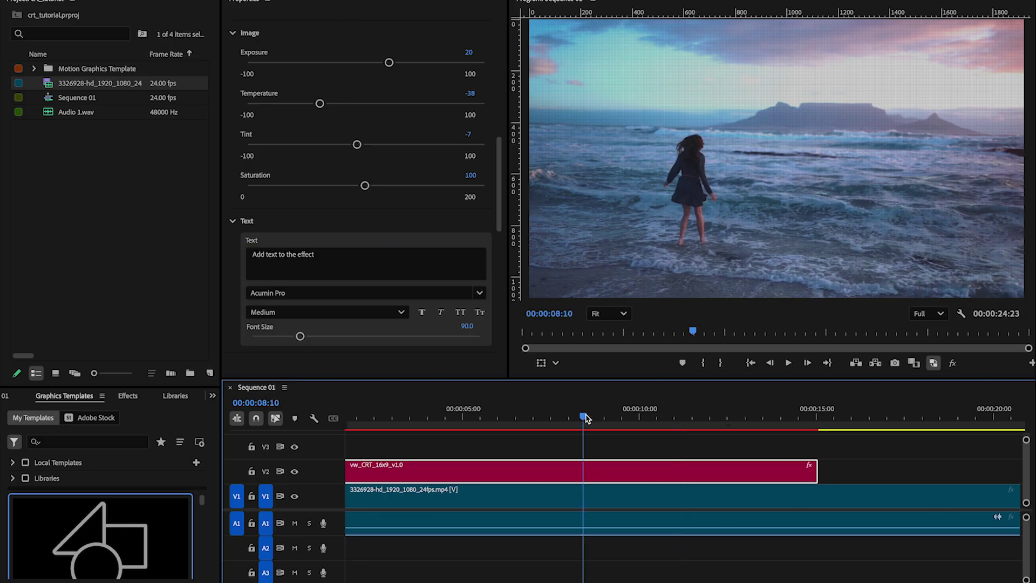
click(664, 419)
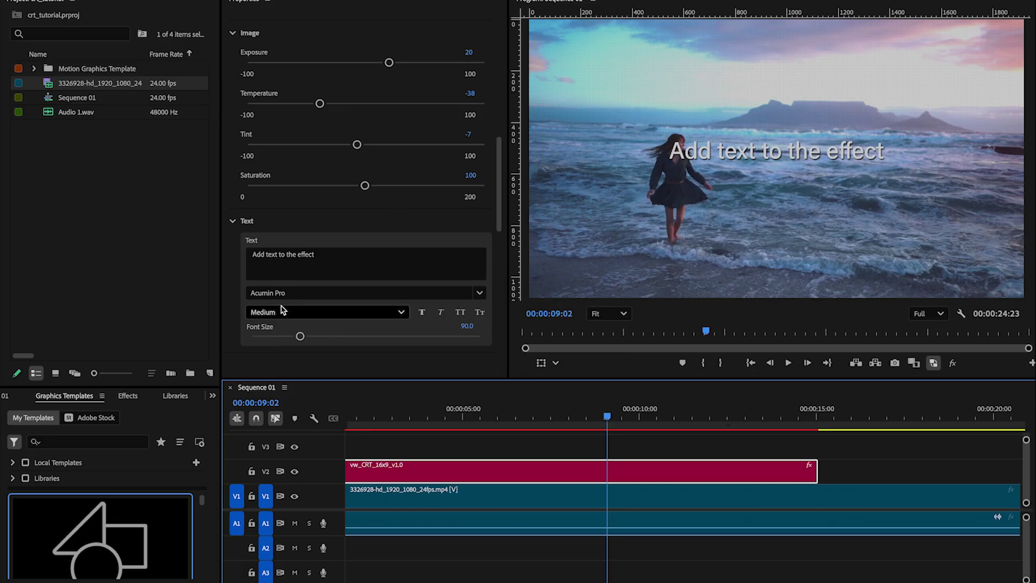
Try American Typewriter and Antiquarian Scribe as fonts for the overlay text
click(481, 296)
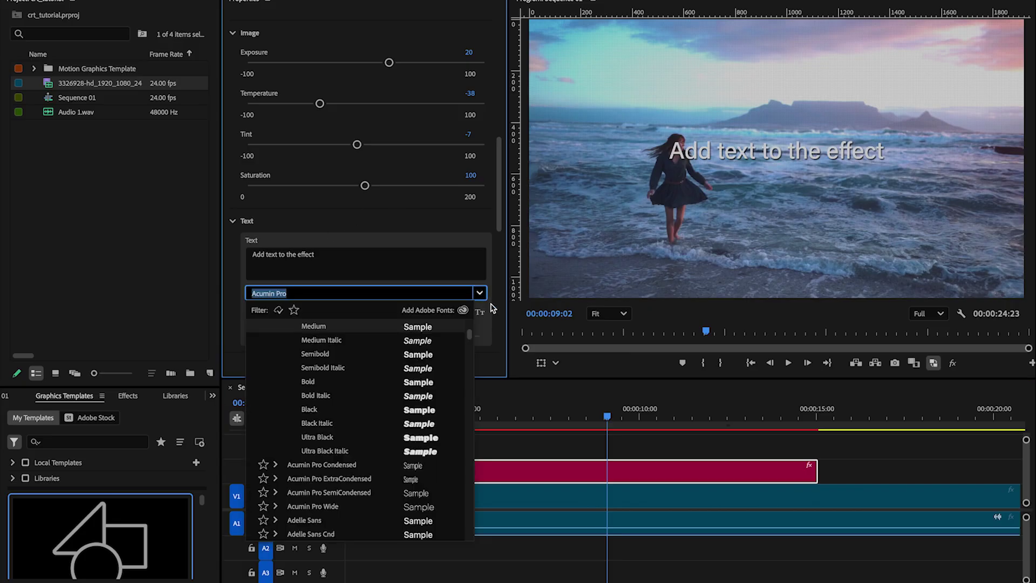
scroll(340, 451, down, 3)
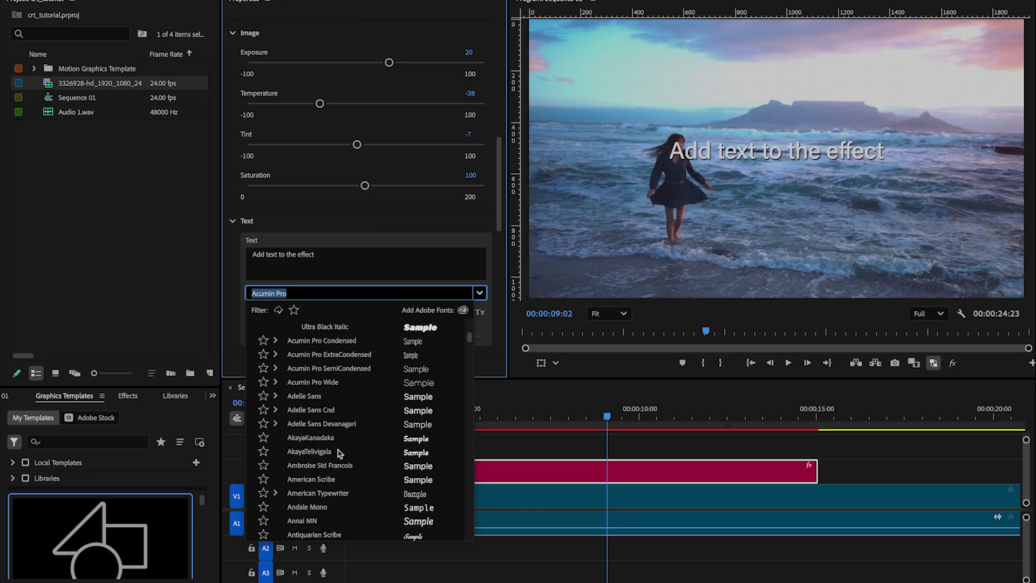
scroll(307, 463, up, 10)
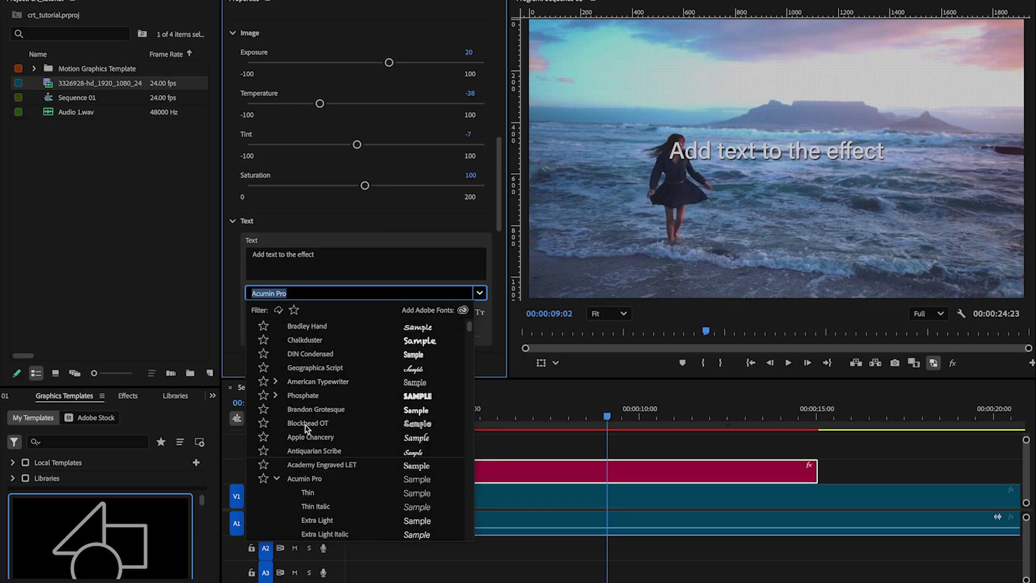
click(307, 383)
click(479, 292)
scroll(315, 453, down, 1)
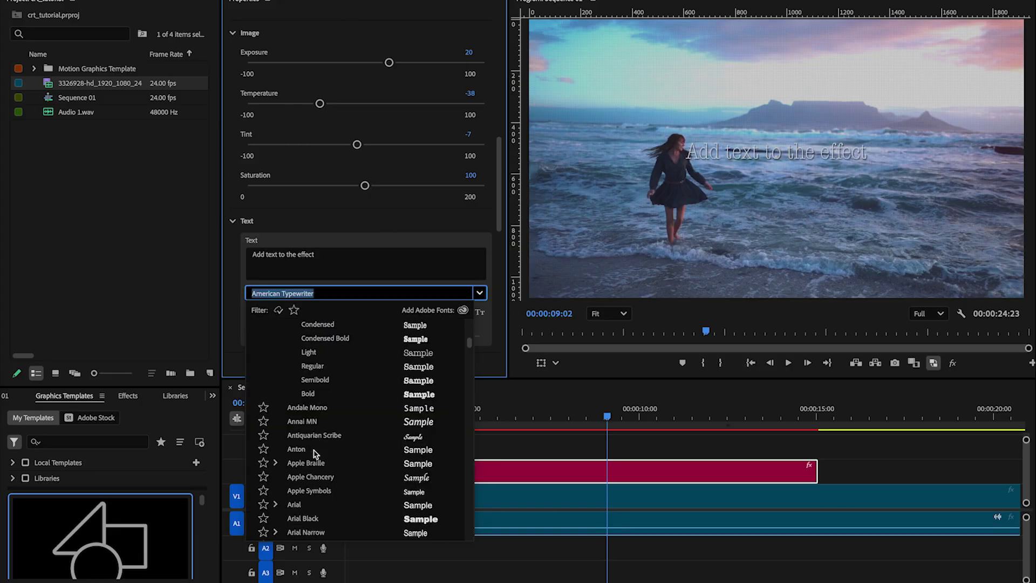
click(307, 436)
Change the overlay text's font to Big Caslon
scroll(377, 270, down, 2)
click(478, 211)
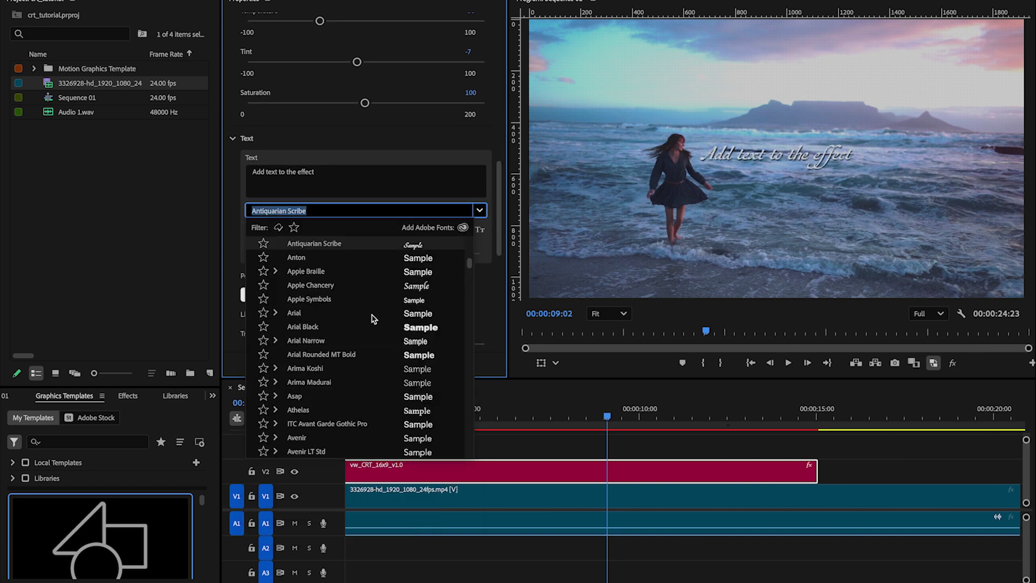
scroll(340, 327, down, 8)
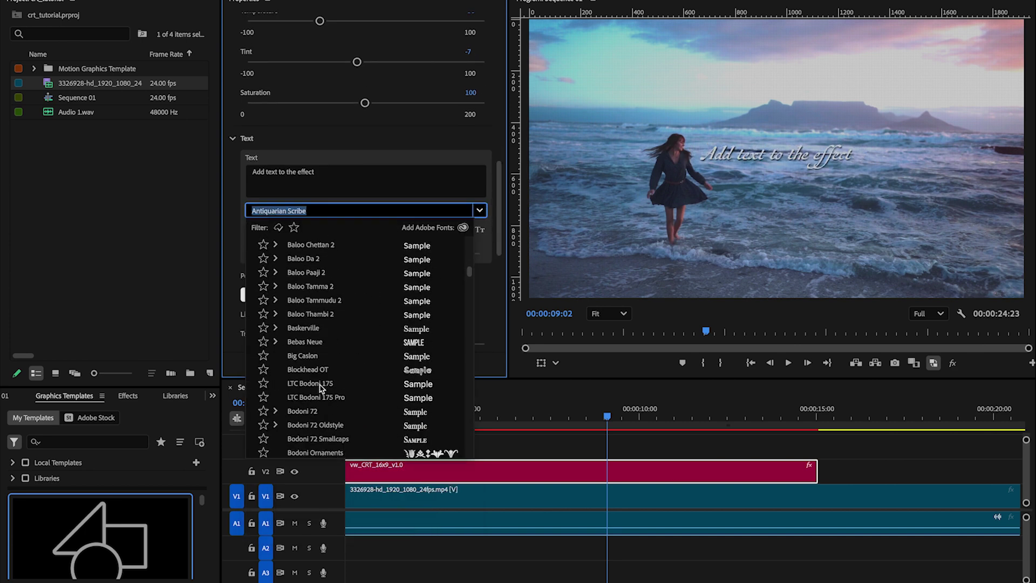
click(349, 355)
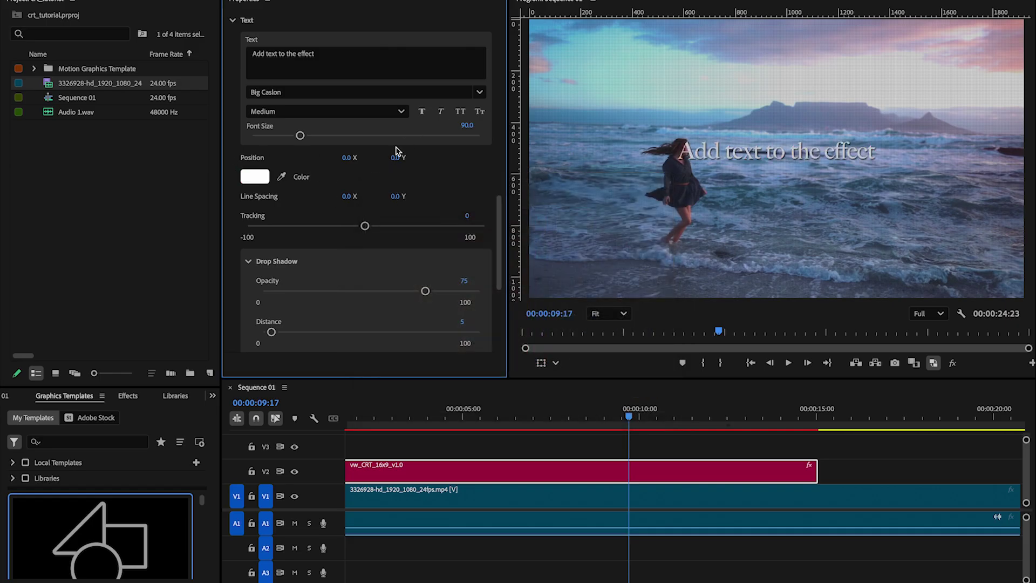
Try adjusting the overlay text's Tracking, return it to 0, and fit the whole sequence in the timeline view
scroll(492, 187, down, 3)
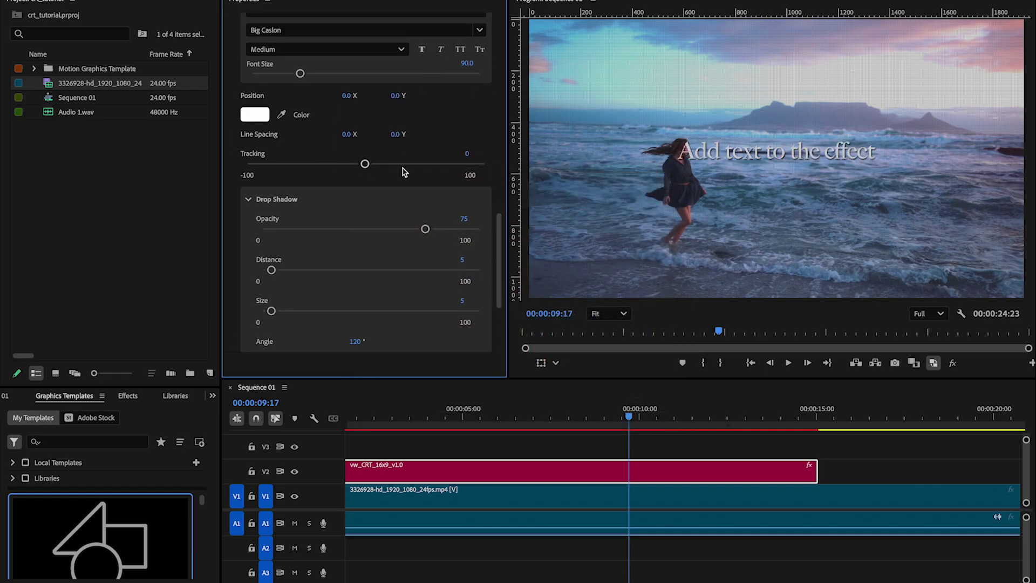
scroll(501, 216, down, 1)
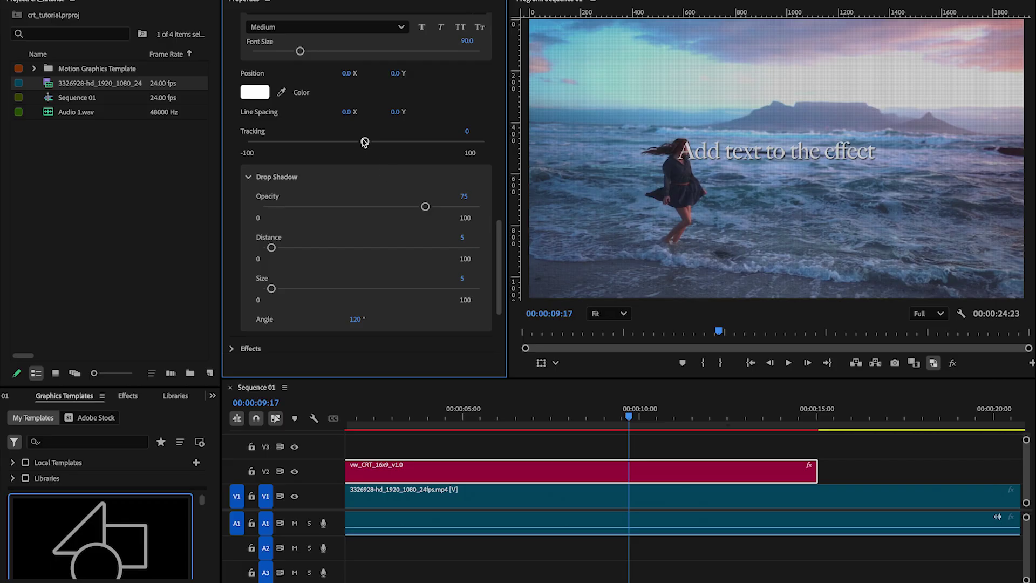
mouse_move(365, 142)
mouse_down()
mouse_move(419, 143)
mouse_move(349, 142)
mouse_move(413, 145)
mouse_move(371, 149)
mouse_up()
key(minus)
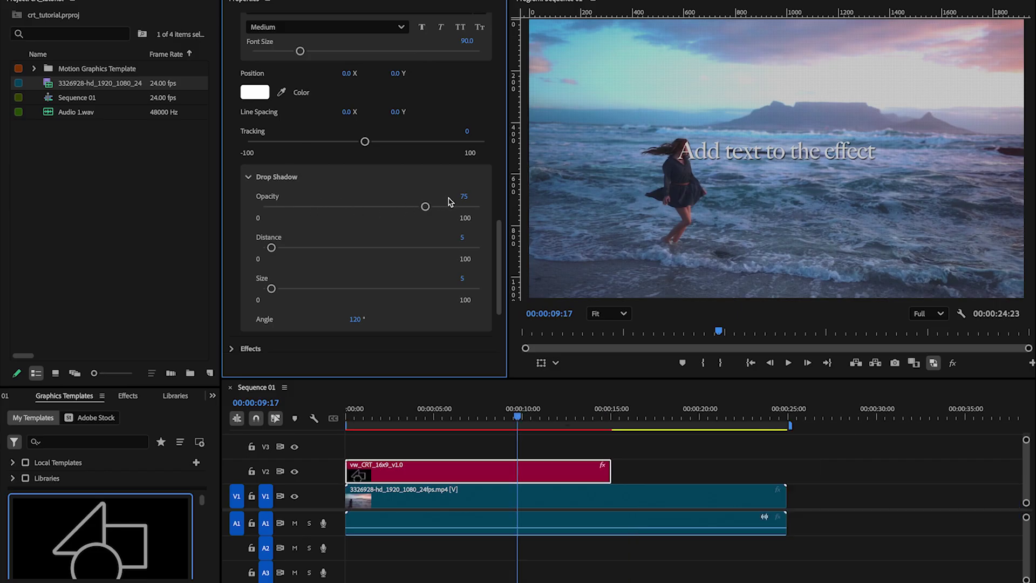
Lower the overlay text's Drop Shadow Opacity to 70
key(ctrl+grave)
key(ctrl+grave)
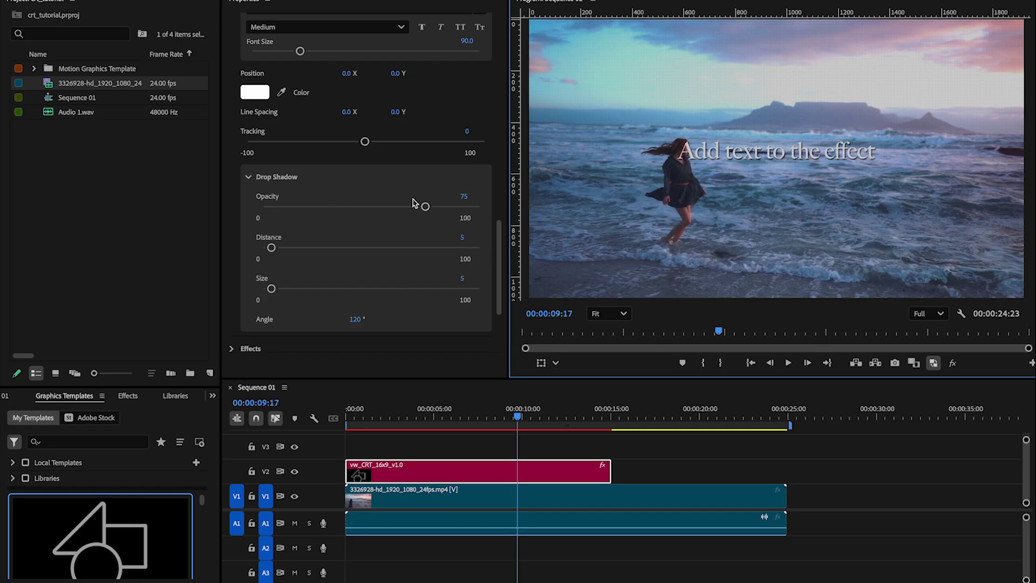
scroll(459, 183, up, 3)
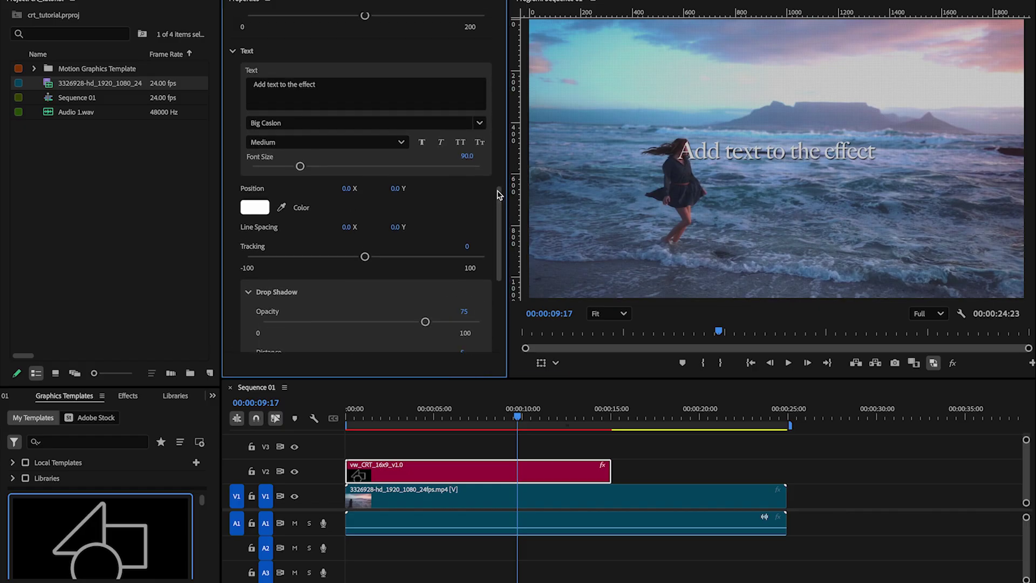
scroll(454, 183, down, 3)
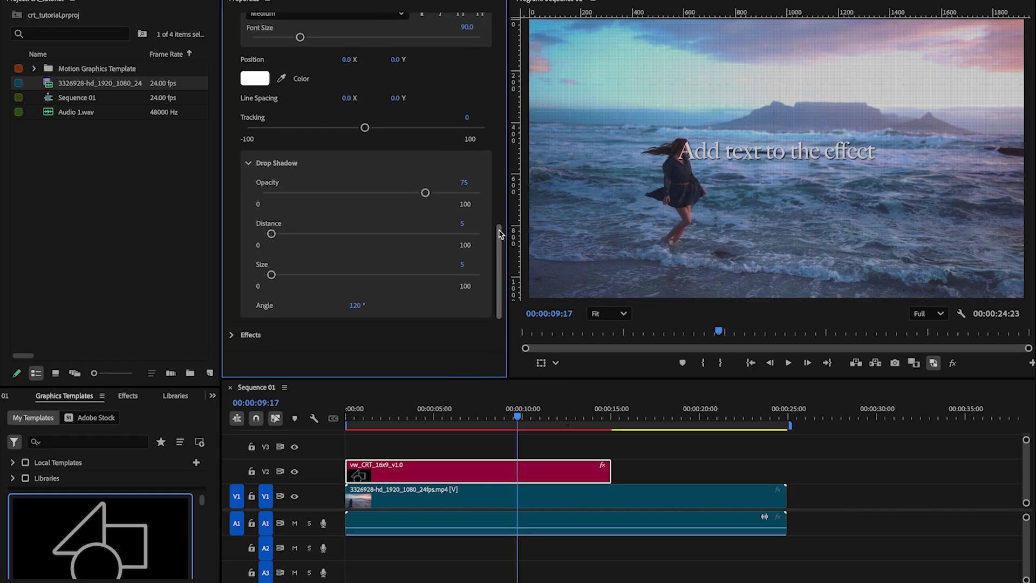
scroll(497, 231, up, 5)
scroll(497, 231, down, 2)
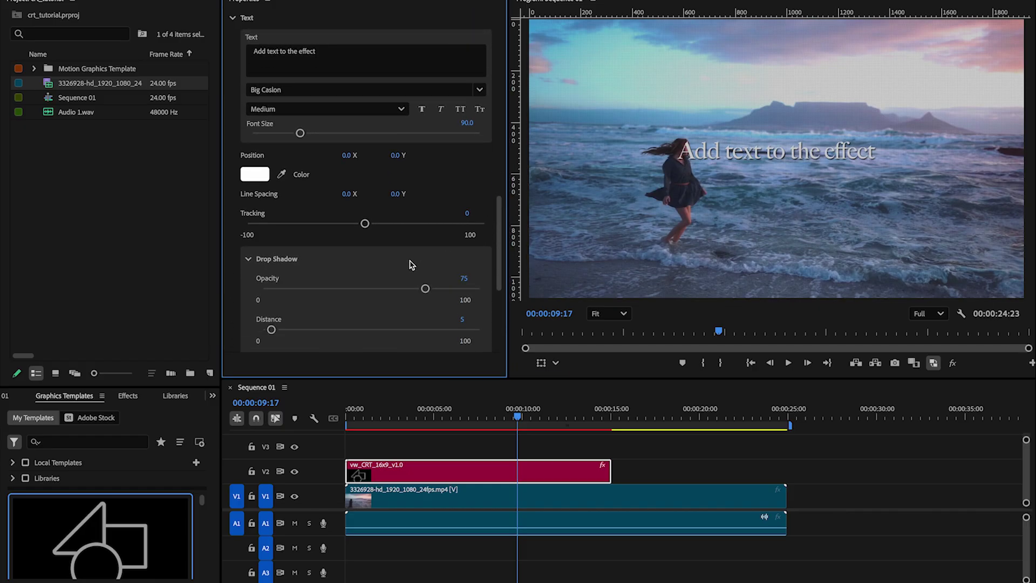
scroll(497, 232, down, 1)
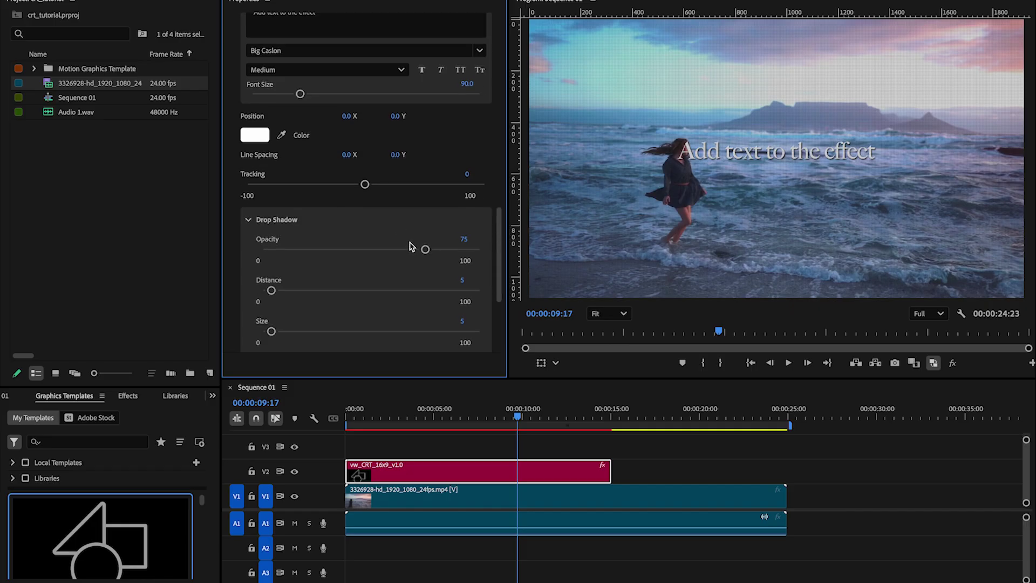
drag(430, 250, 314, 266)
scroll(271, 268, down, 1)
key(ctrl+z)
key(ctrl+z)
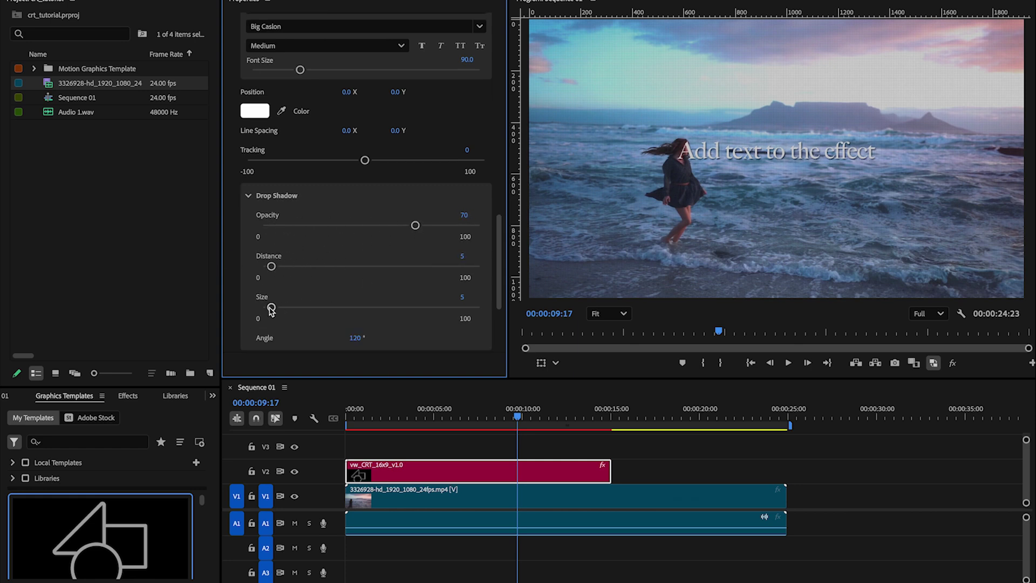
Check the overlay text's Drop Shadow Size control and collapse the Drop Shadow settings
mouse_move(271, 307)
mouse_down()
mouse_move(370, 308)
mouse_move(271, 307)
mouse_up()
scroll(281, 113, down, 4)
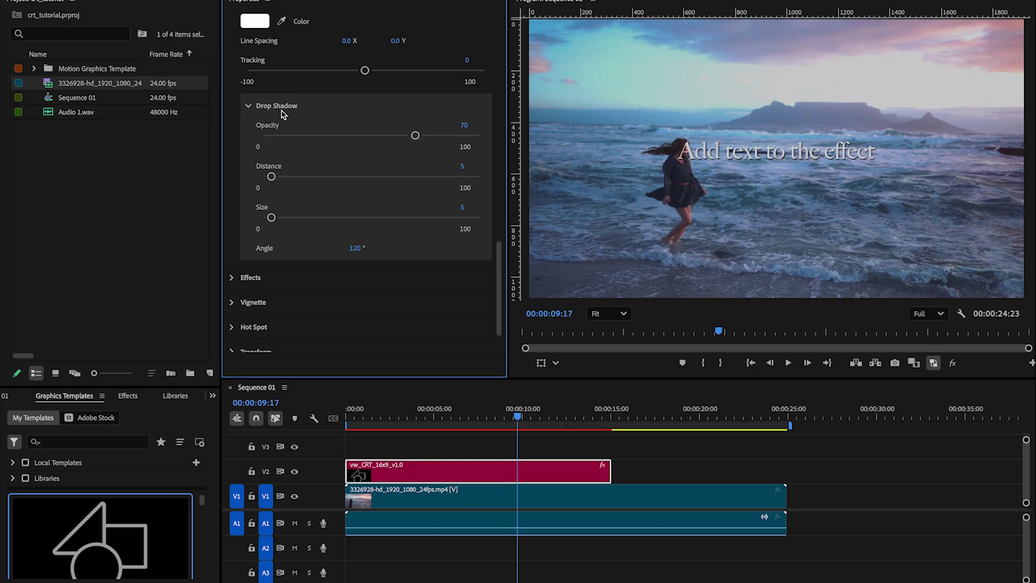
click(258, 110)
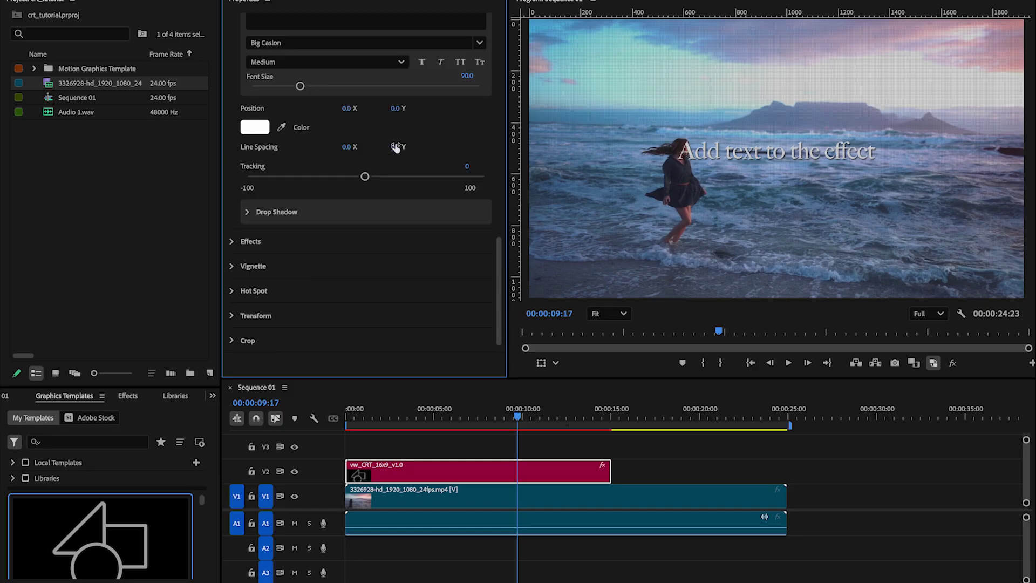
Add the second line "and a second line!" to the overlay text and set its vertical Line Spacing to 21
scroll(352, 123, up, 3)
click(352, 123)
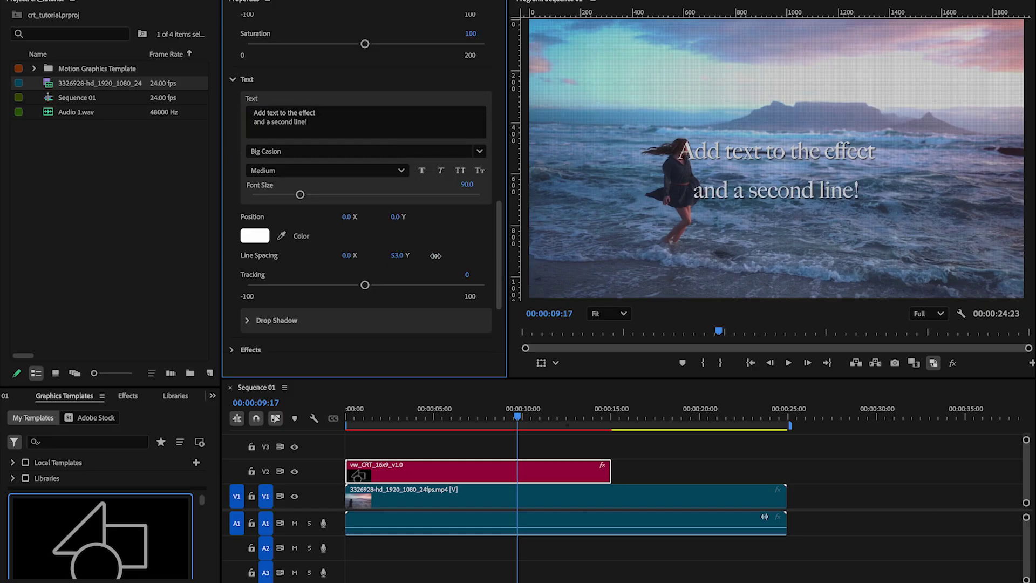
mouse_move(396, 255)
mouse_down()
mouse_move(380, 258)
mouse_move(424, 258)
mouse_move(415, 256)
mouse_up()
Try different horizontal Line Spacing values on the overlay text, including -6, and restore it to 0
mouse_move(349, 256)
mouse_down()
mouse_move(116, 259)
mouse_move(536, 284)
mouse_move(300, 281)
mouse_move(345, 276)
mouse_move(335, 274)
mouse_move(369, 257)
mouse_move(358, 254)
mouse_up()
click(355, 254)
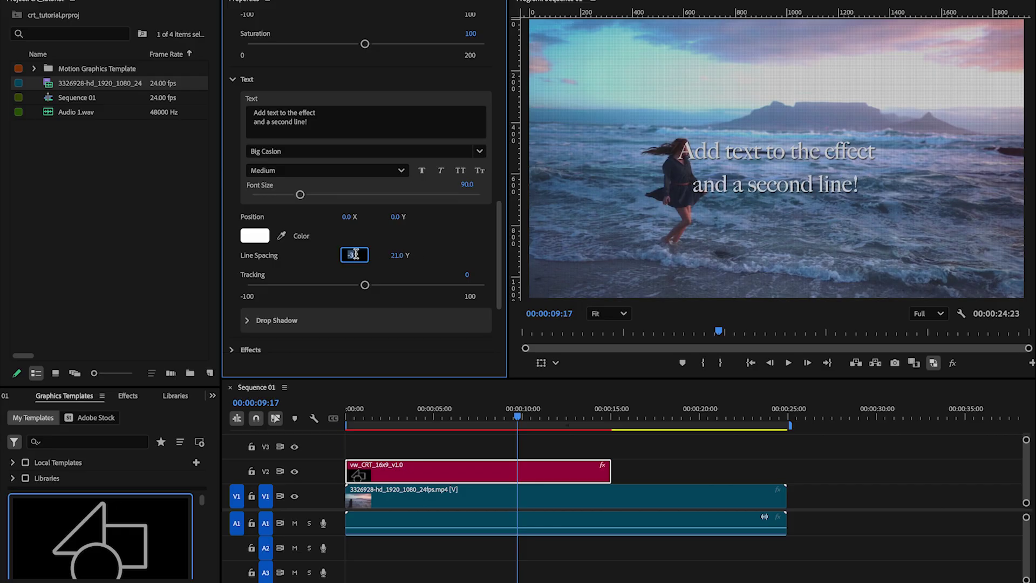
text(0)
key(Return)
scroll(495, 237, down, 2)
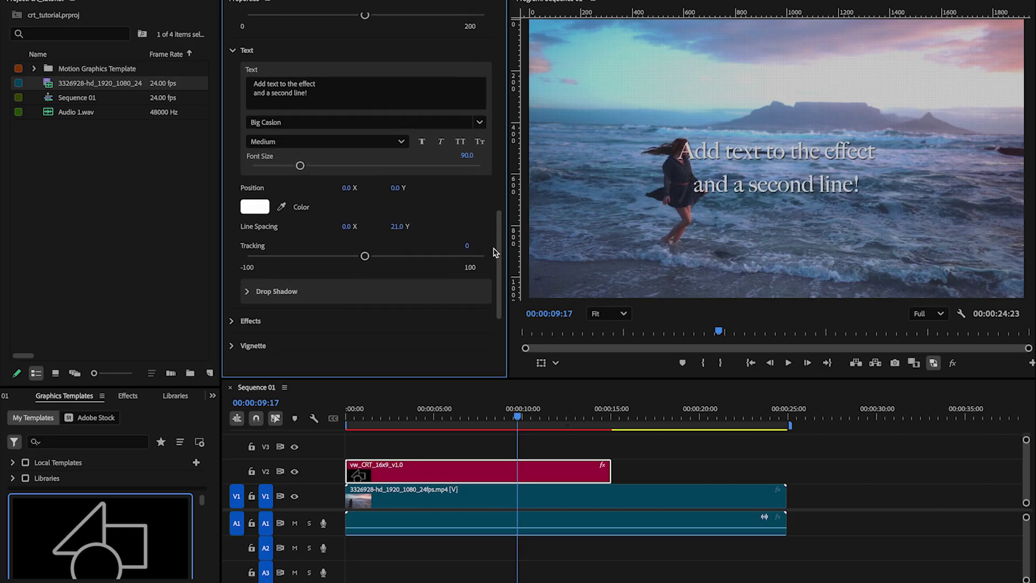
scroll(503, 263, down, 1)
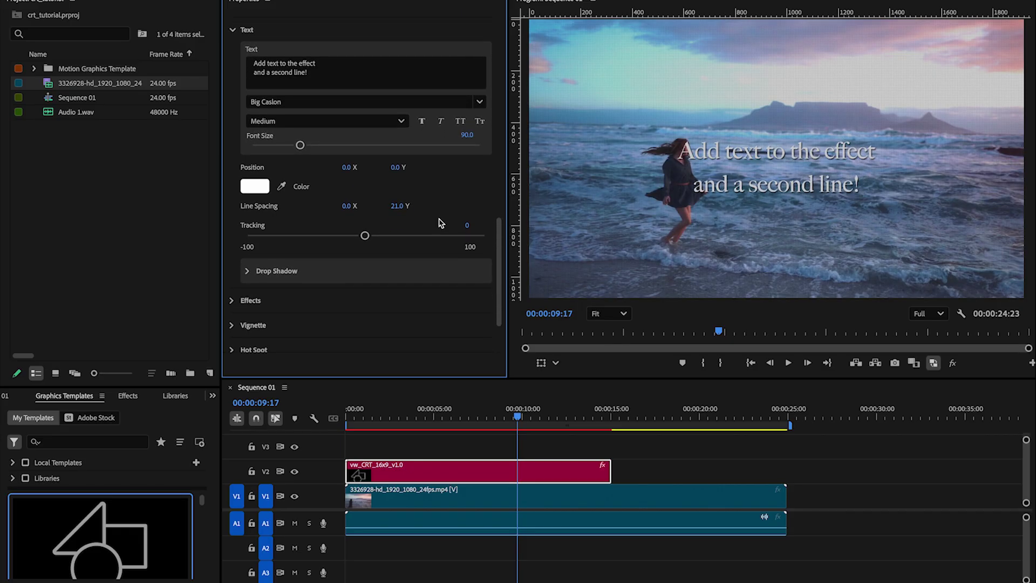
drag(361, 208, 384, 216)
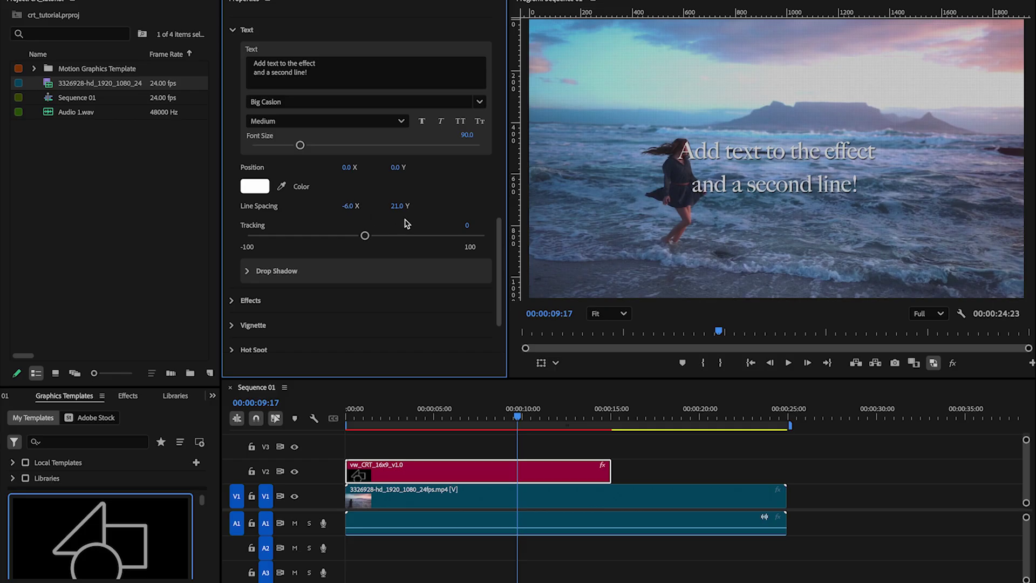
key(ctrl+z)
scroll(497, 261, down, 3)
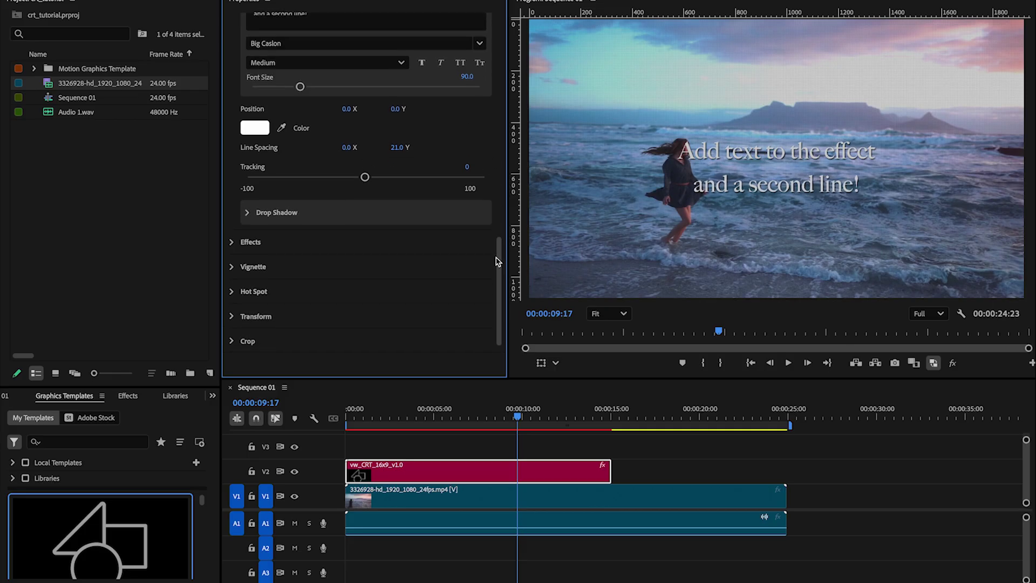
Clear both lines of the template's overlay text
scroll(500, 209, up, 6)
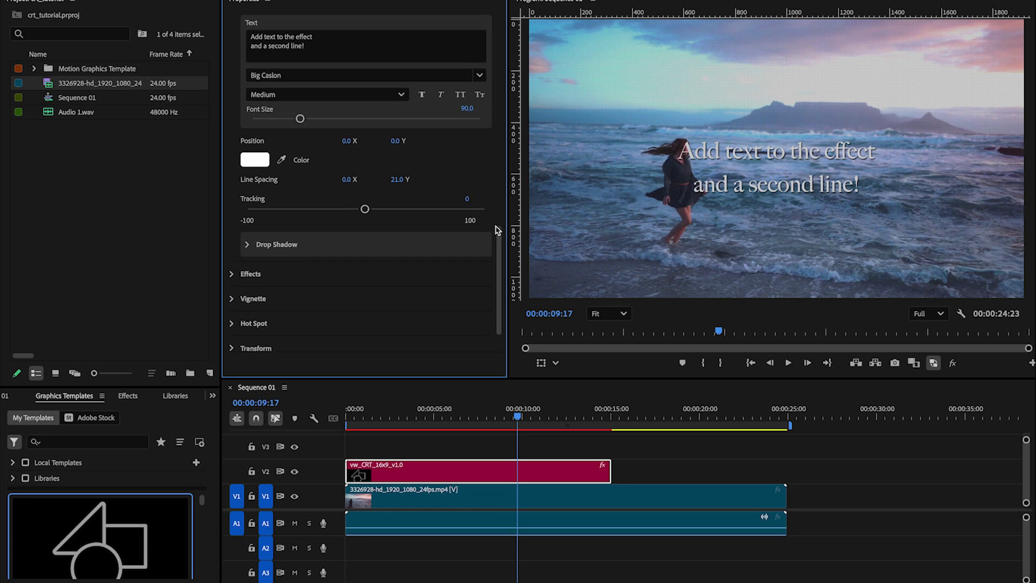
click(279, 133)
key(super+a)
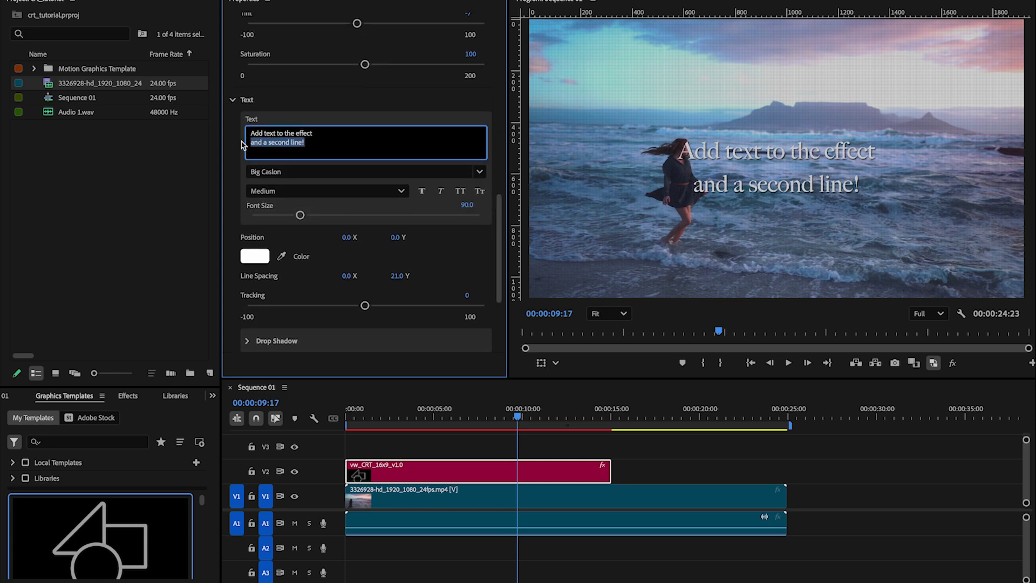
key(BackSpace)
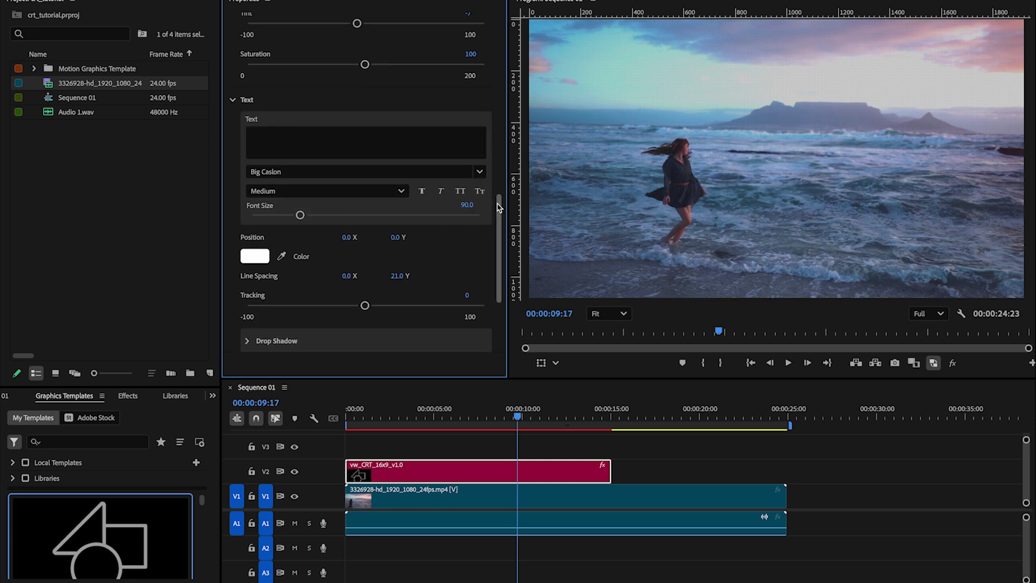
Expand the template's Effects controls, preview Chromatic Aberration Intensity at 7 and 10, and set it to 5
scroll(501, 264, down, 6)
click(233, 242)
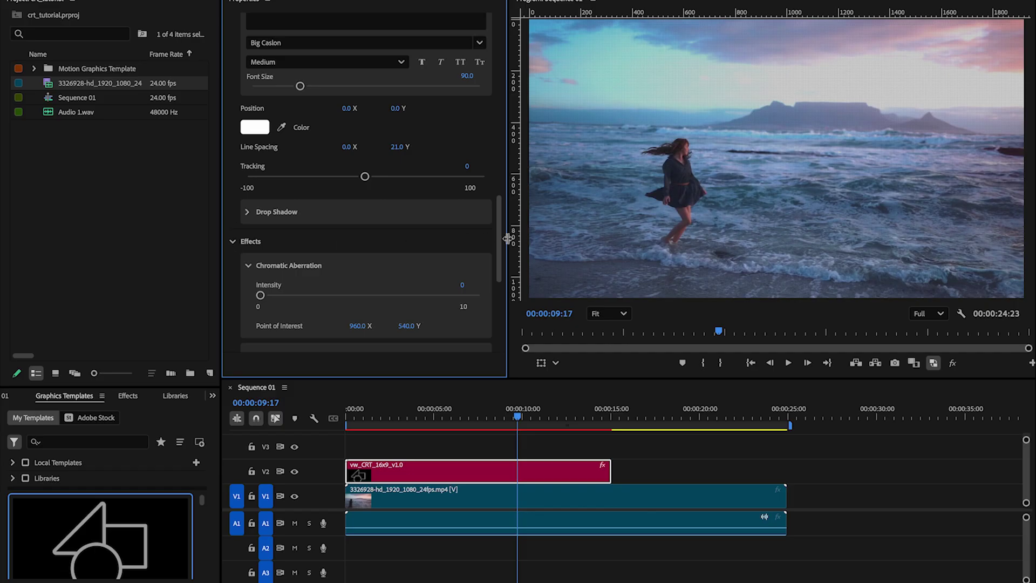
scroll(498, 259, down, 7)
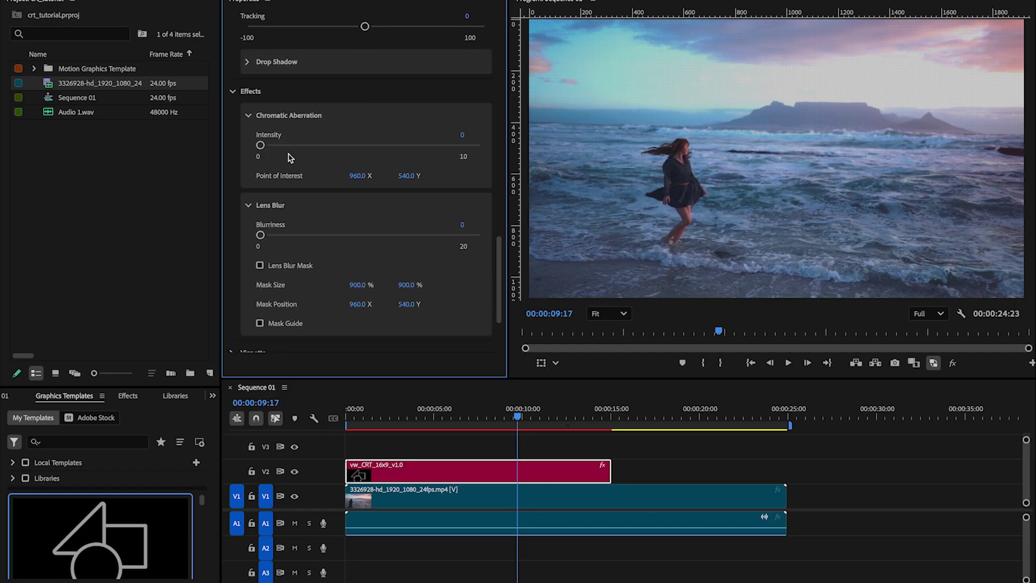
drag(268, 148, 411, 155)
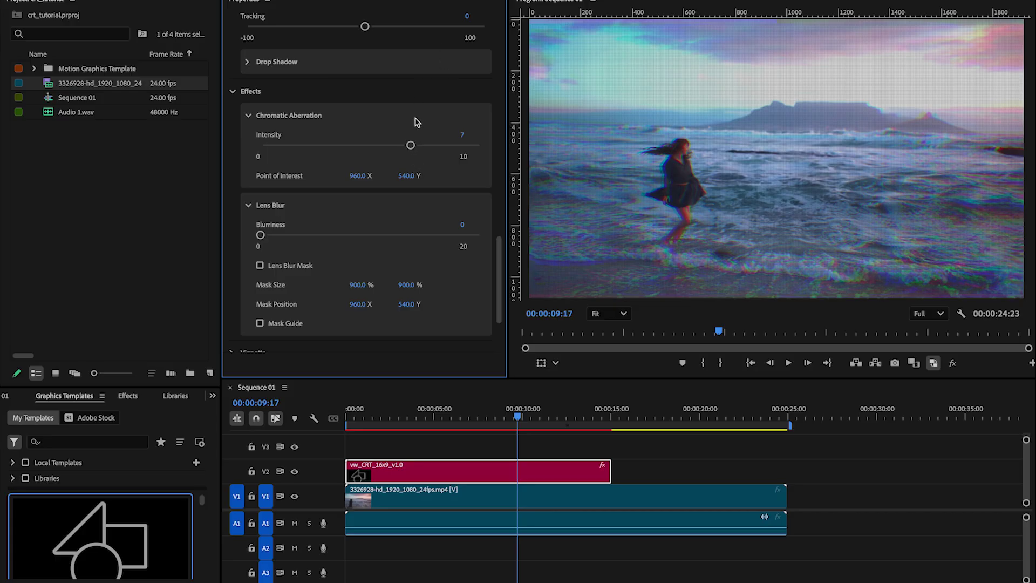
drag(413, 151, 510, 157)
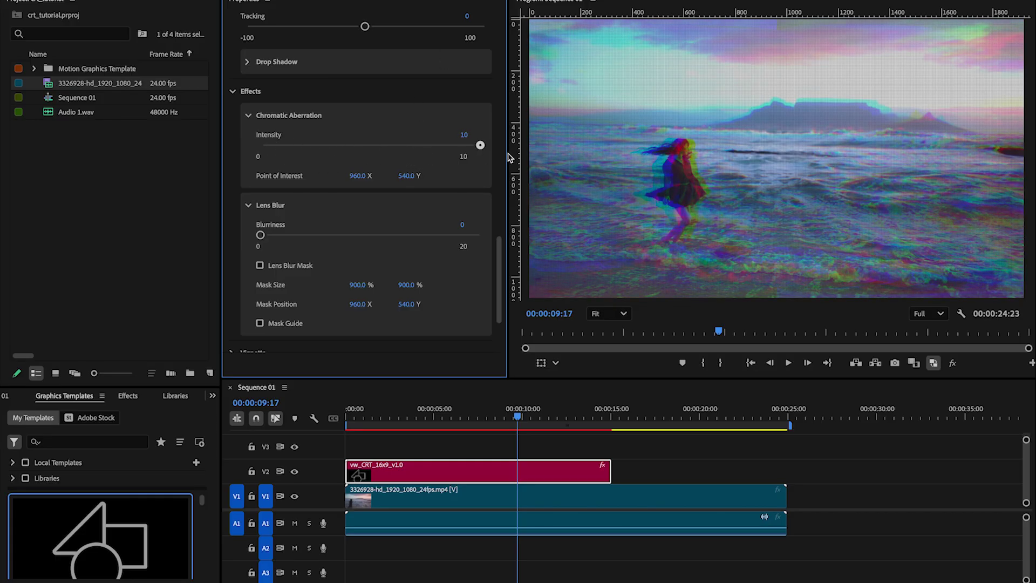
key(space)
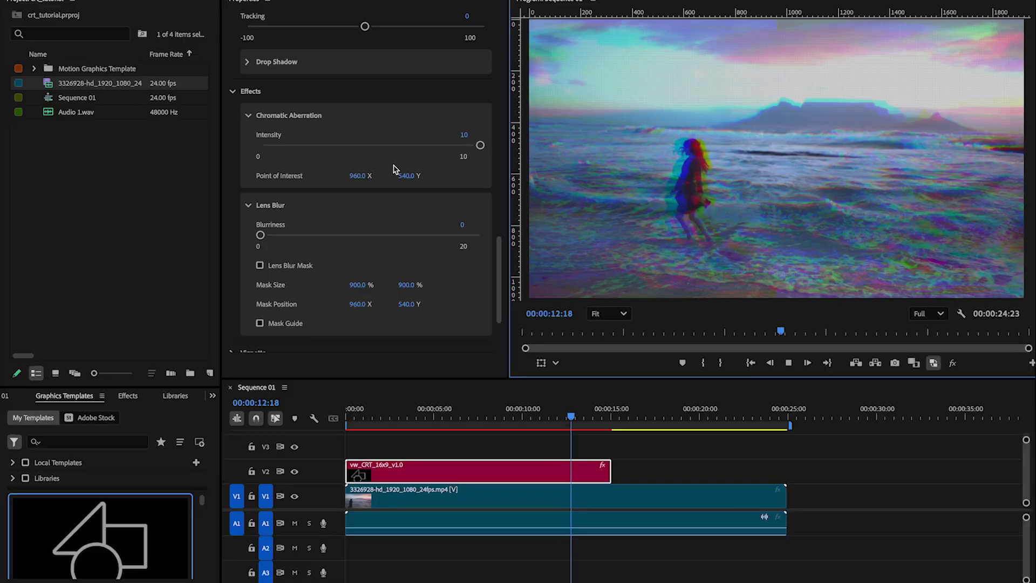
key(space)
drag(480, 147, 386, 148)
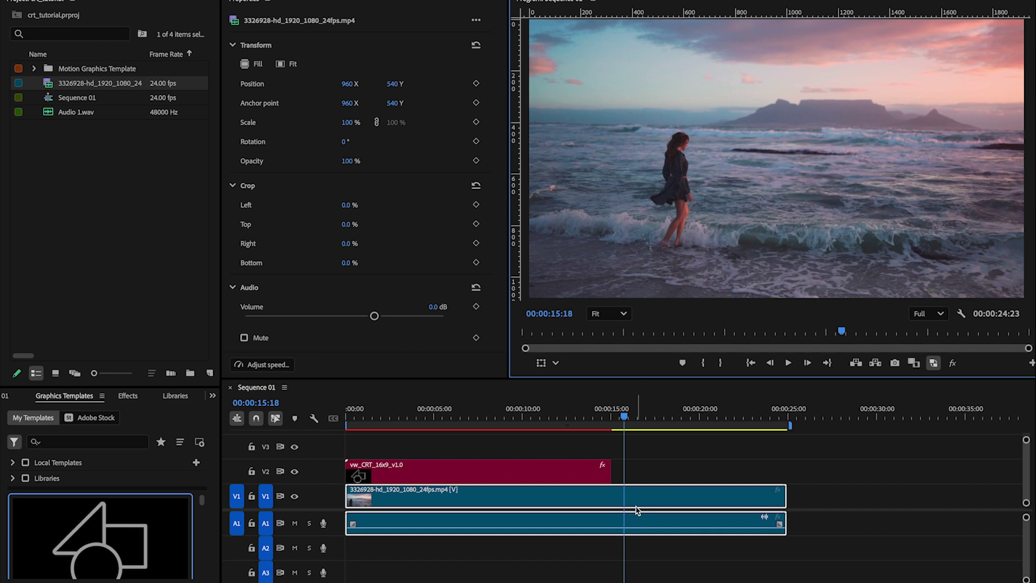
Delete the beach footage clip from the timeline and bring up the CRT template's Effects controls at about 00:00:04:22
key(Delete)
click(447, 416)
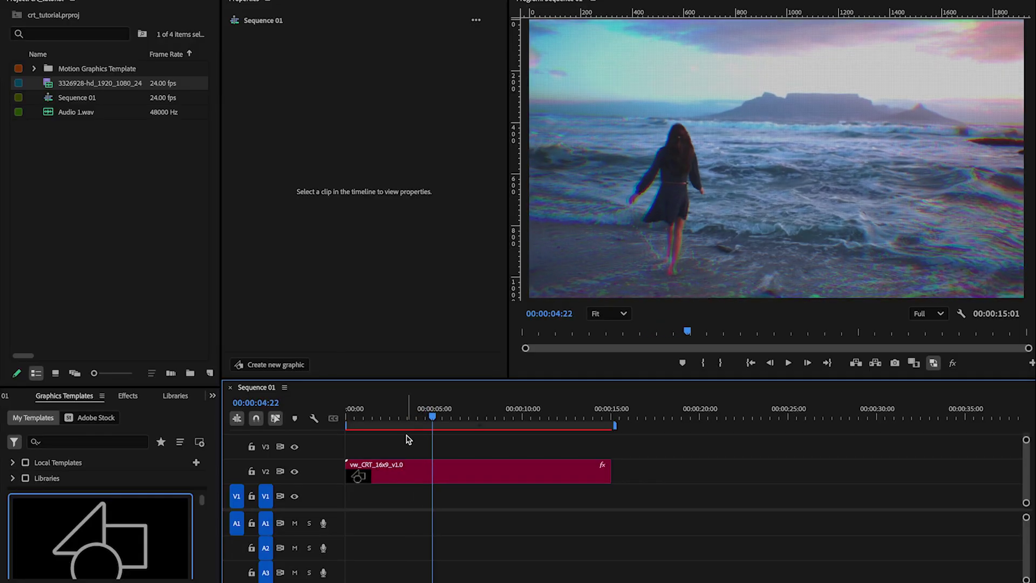
click(408, 469)
drag(500, 94, 513, 301)
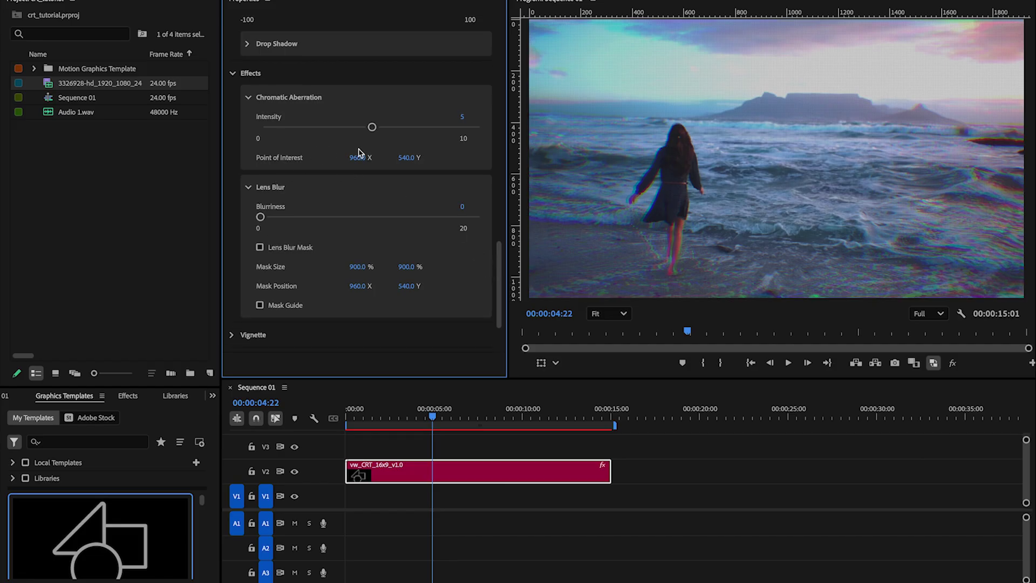
Try moving the Chromatic Aberration Point of Interest to 700 vertically and along the horizontal axis, restoring 960, 540
drag(407, 158, 294, 183)
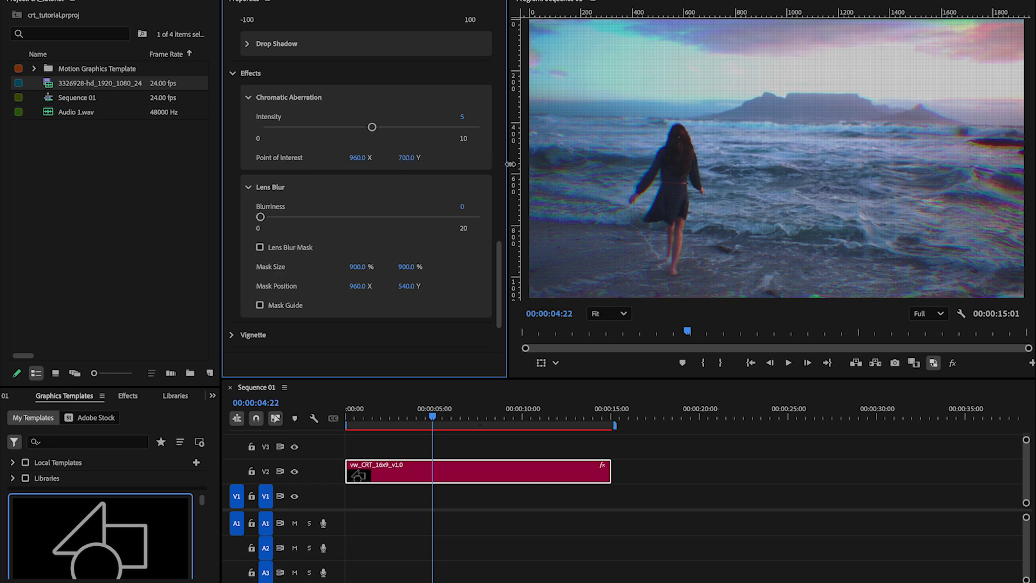
key(ctrl+z)
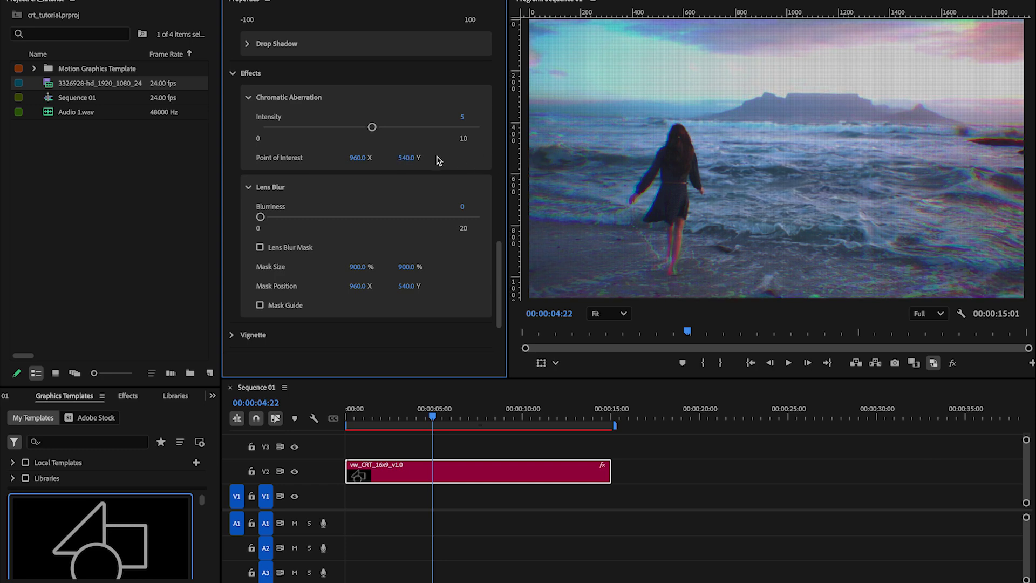
drag(364, 155, 264, 175)
drag(500, 247, 500, 255)
drag(357, 127, 252, 101)
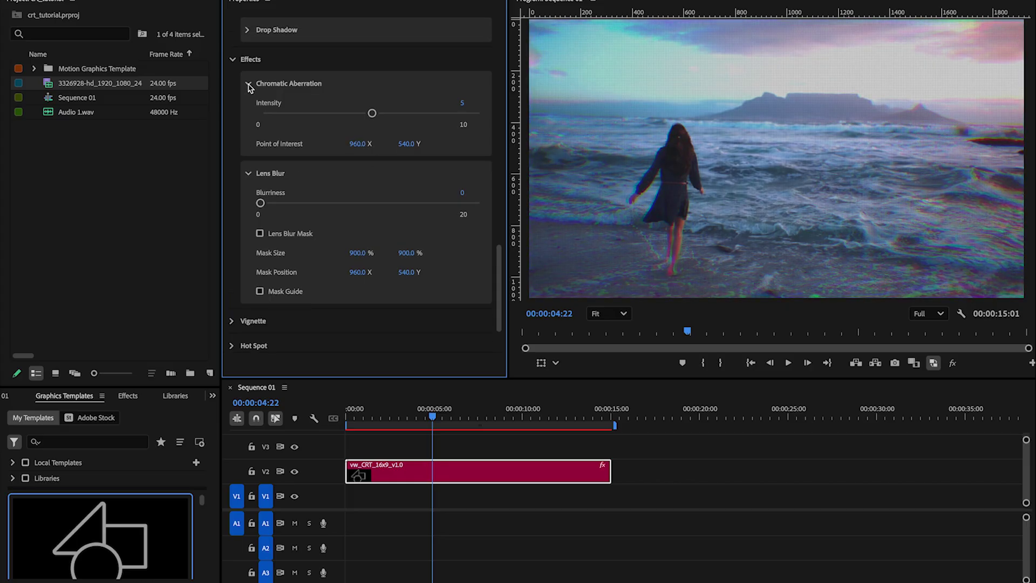
Collapse Chromatic Aberration, set Lens Blur Blurriness to 4, and preview the playback full screen
click(248, 84)
drag(261, 148, 312, 192)
key(ctrl+grave)
key(space)
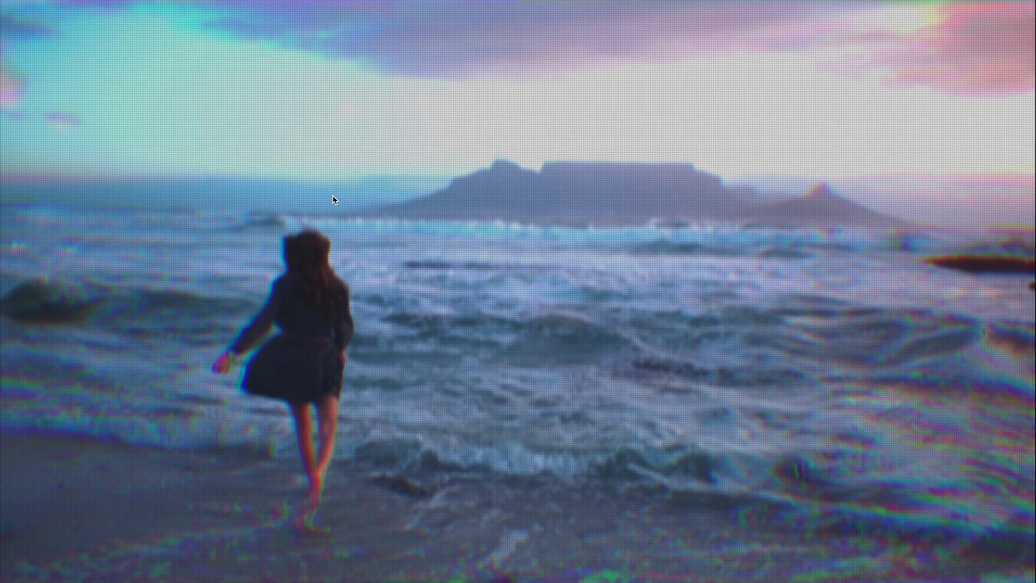
key(ctrl+grave)
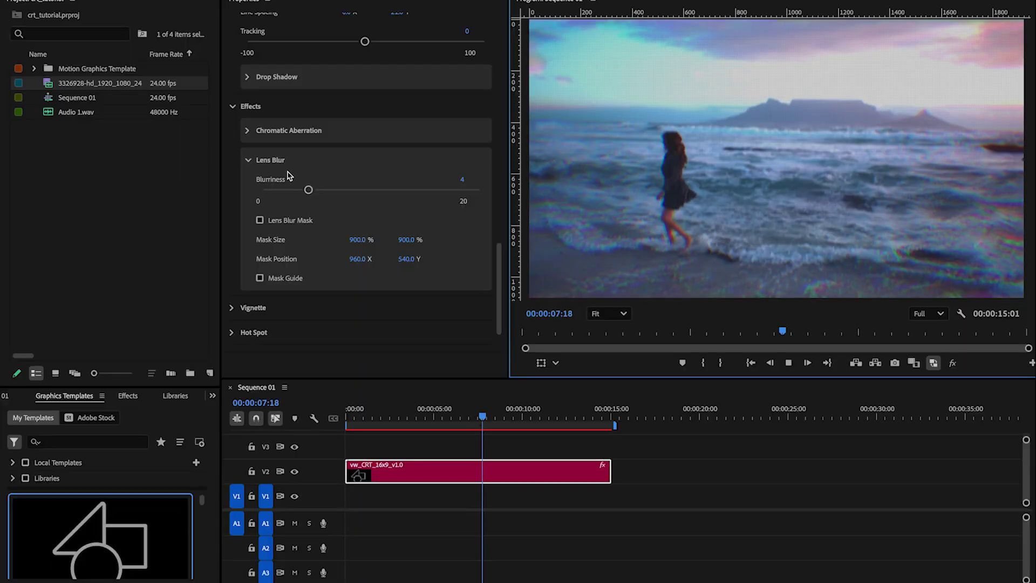
Raise Lens Blur Blurriness to 7 and enable the Lens Blur Mask
mouse_move(307, 189)
mouse_down()
mouse_move(439, 189)
mouse_move(318, 195)
mouse_up()
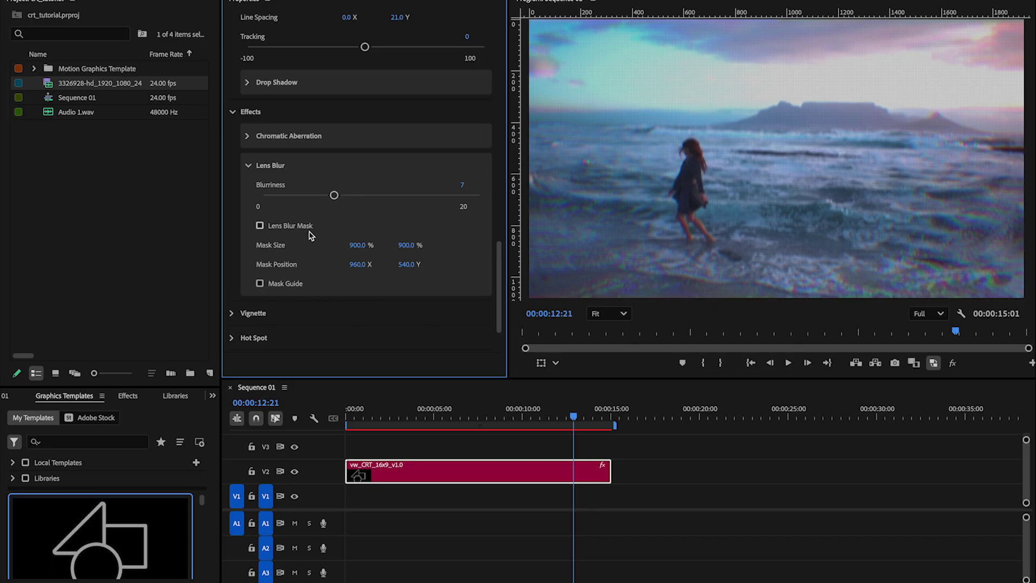
click(260, 227)
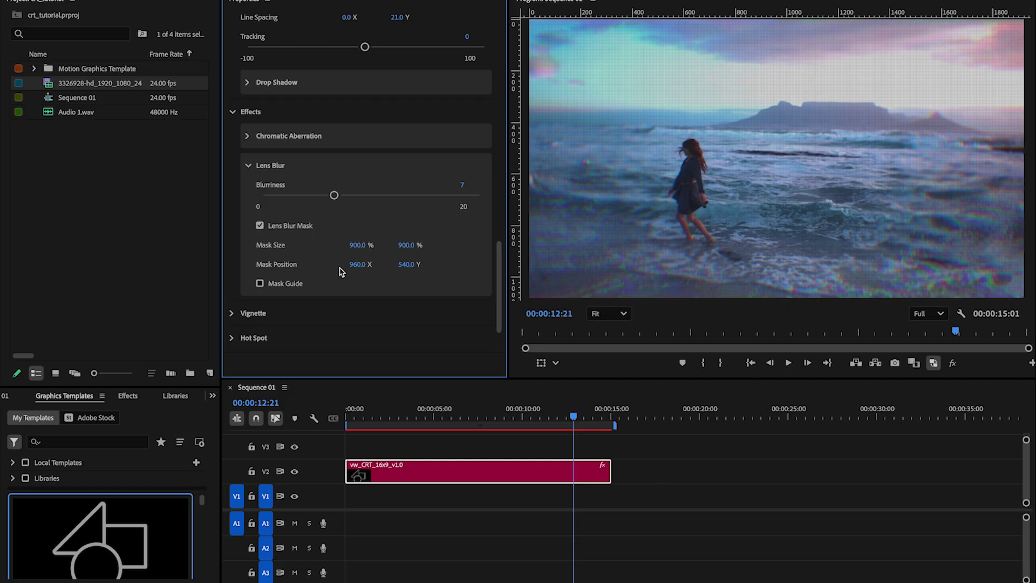
Try the blur mask's horizontal position at 1647, return it to 960, and turn on the Mask Guide
drag(357, 264, 773, 272)
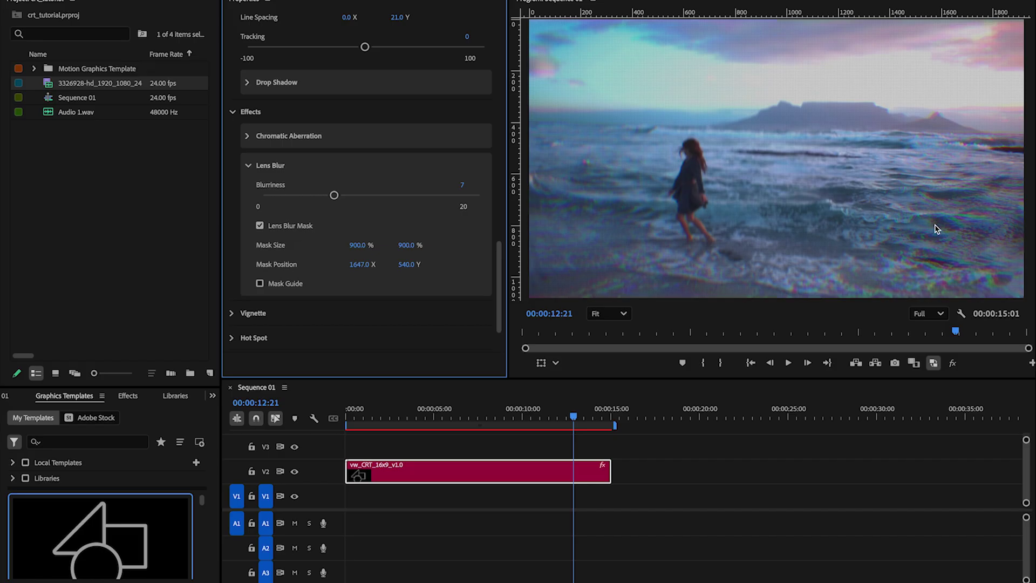
click(358, 264)
text(960)
key(Return)
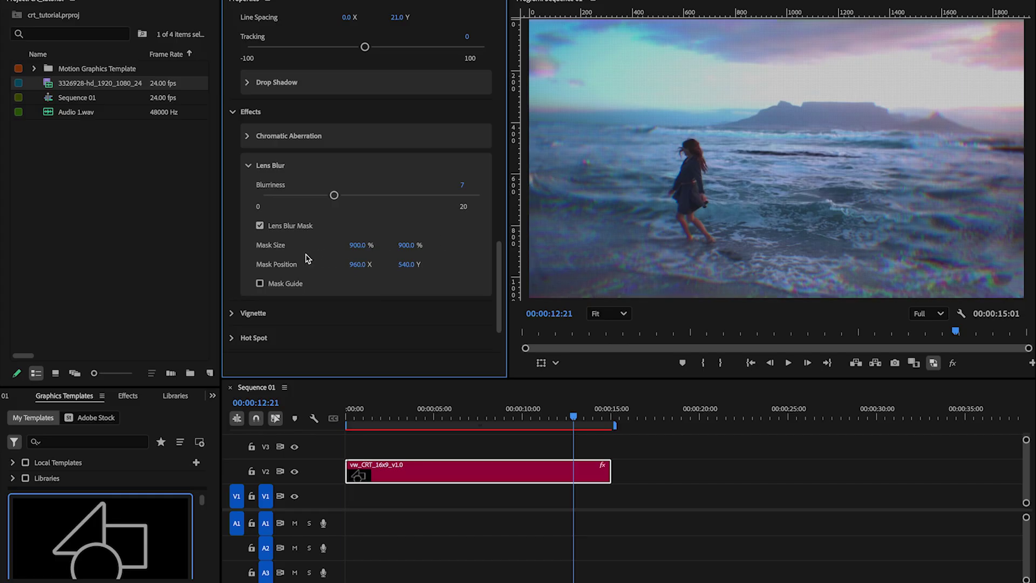
click(259, 284)
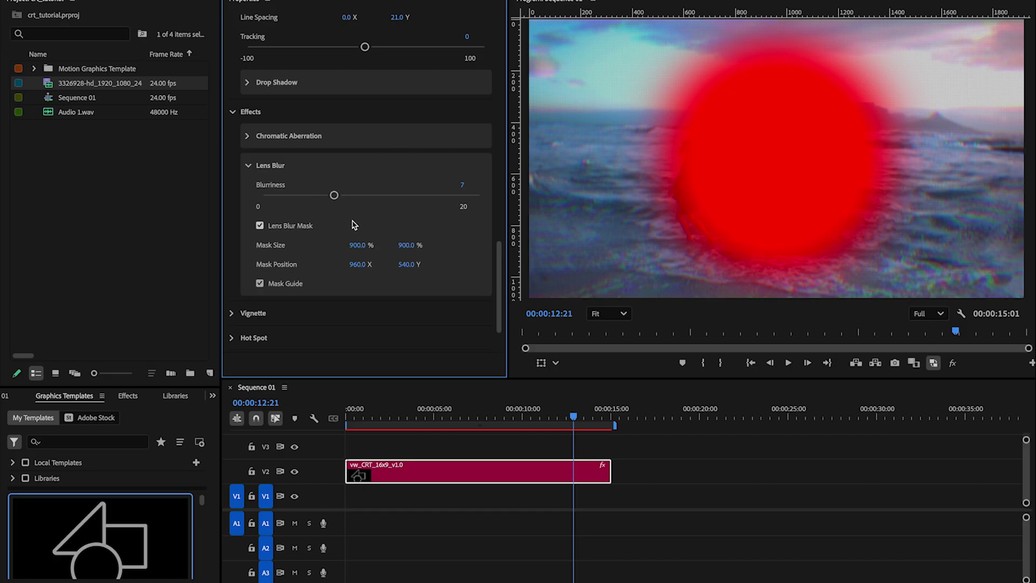
Try the Lens Blur mask's horizontal position at 1685 and 360, checking the frame full screen with the Mask Guide off
drag(357, 264, 760, 250)
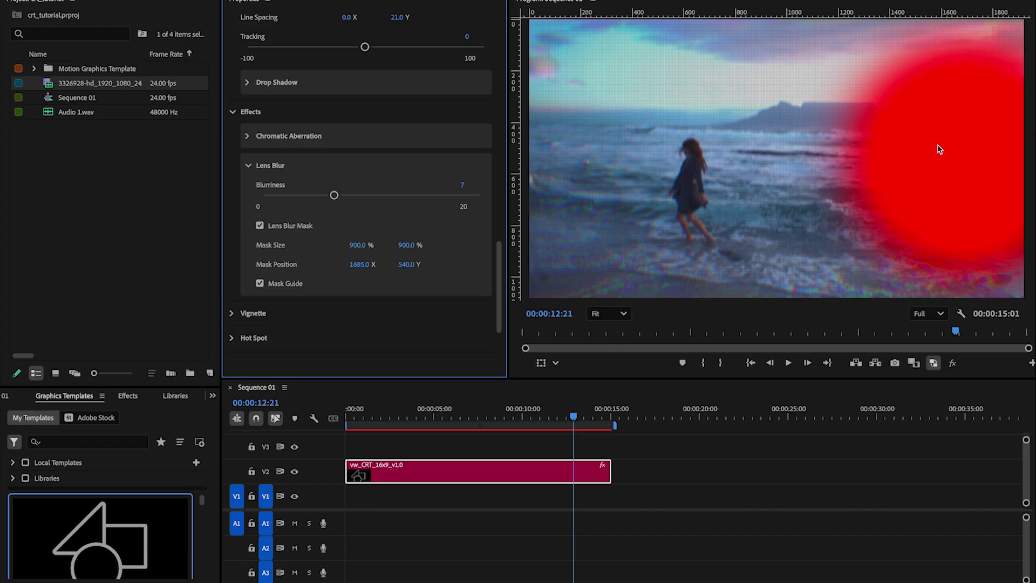
drag(359, 264, 121, 269)
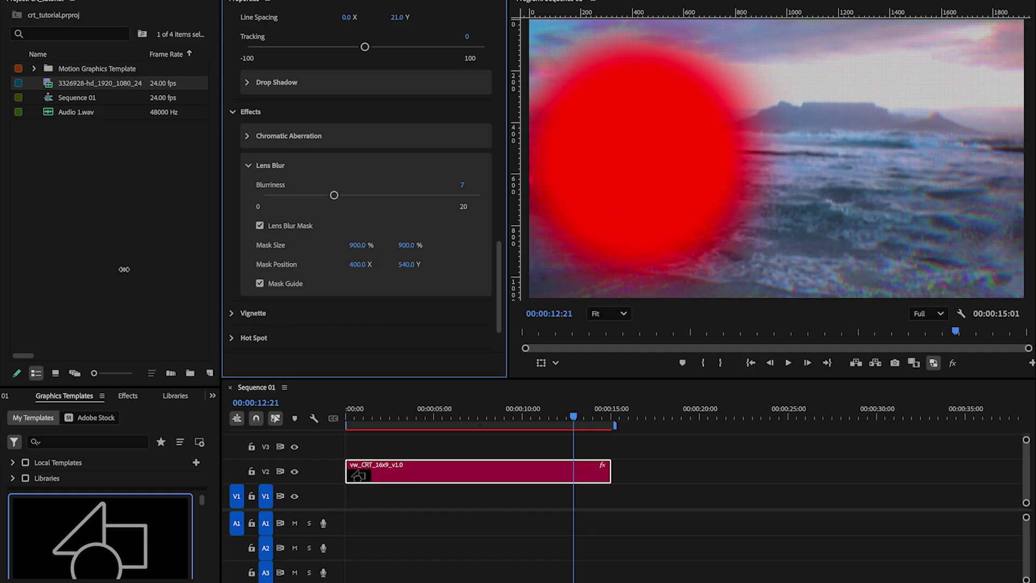
click(259, 284)
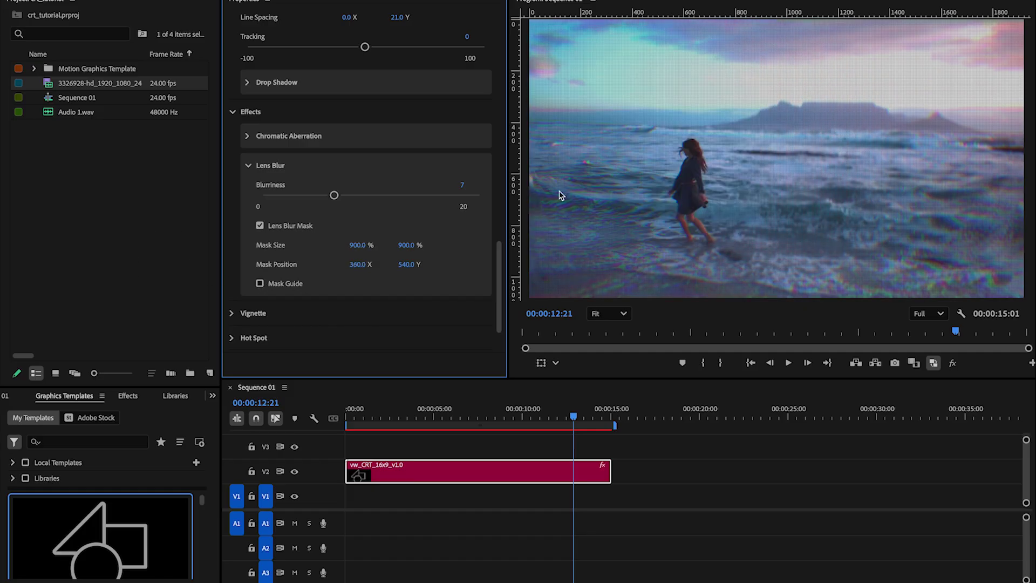
key(ctrl+grave)
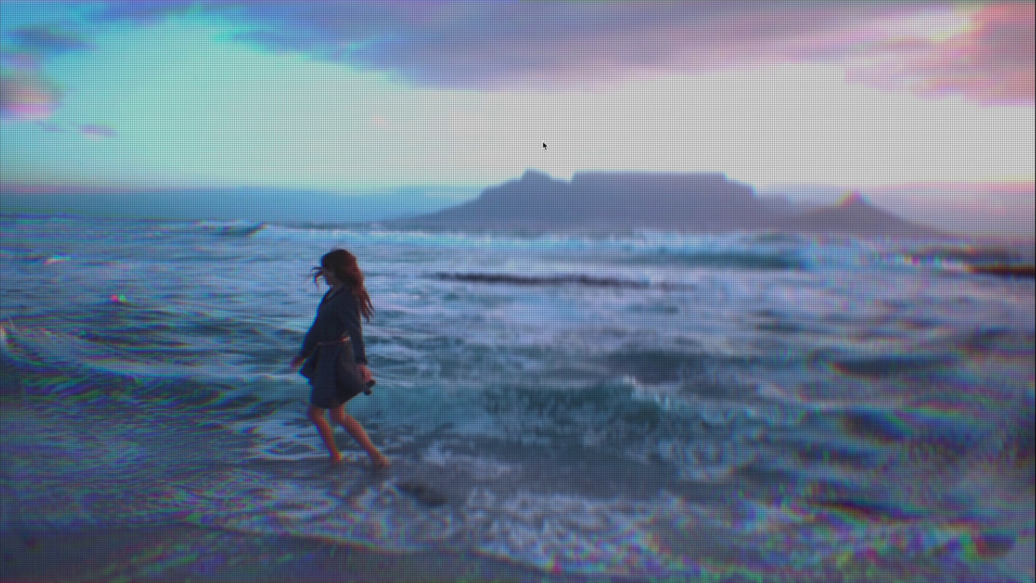
key(ctrl+grave)
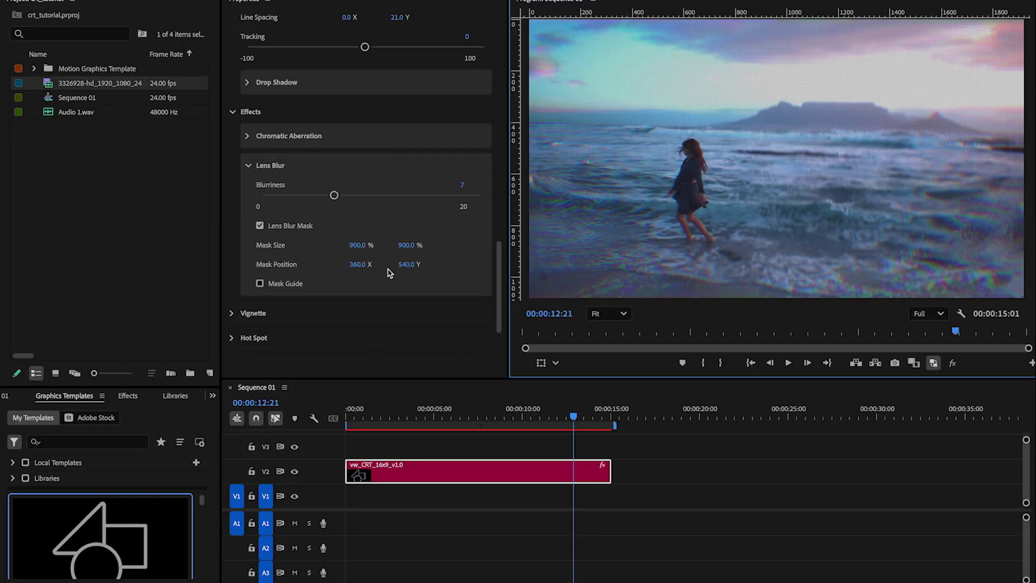
Set the Lens Blur mask's horizontal position to 666 using the Mask Guide, and preview the frame full screen with the guide off
click(306, 285)
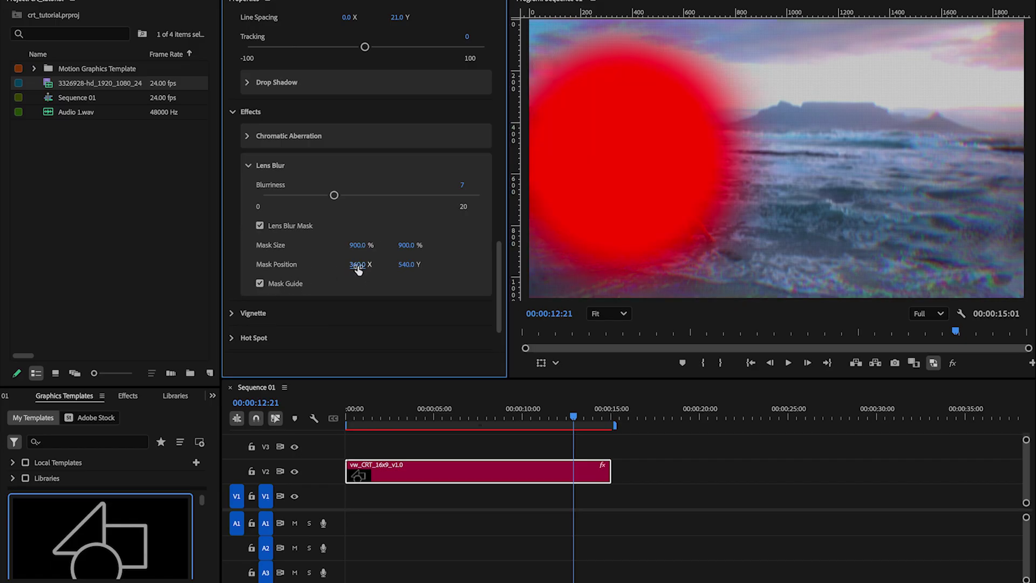
drag(357, 264, 540, 257)
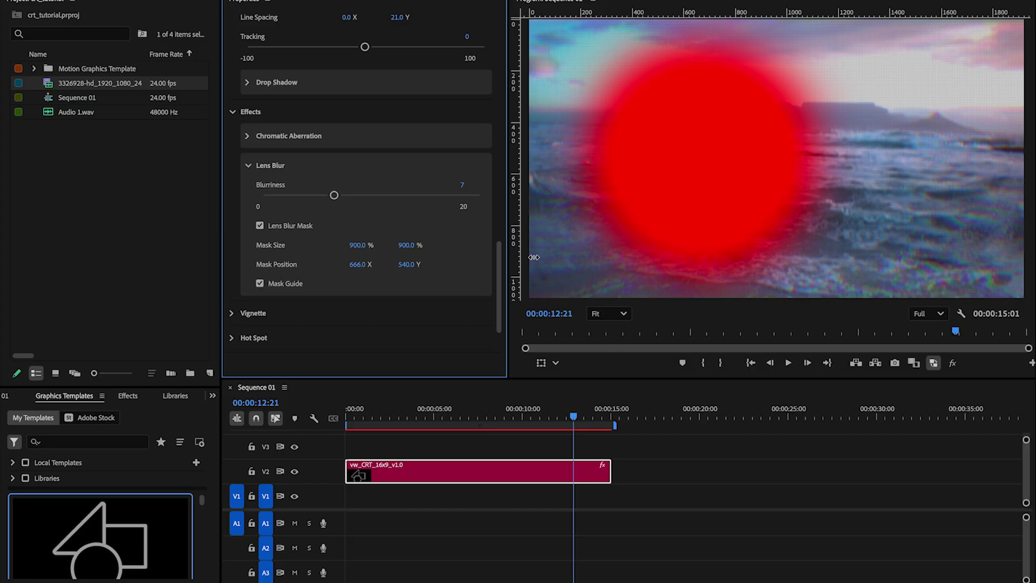
click(294, 283)
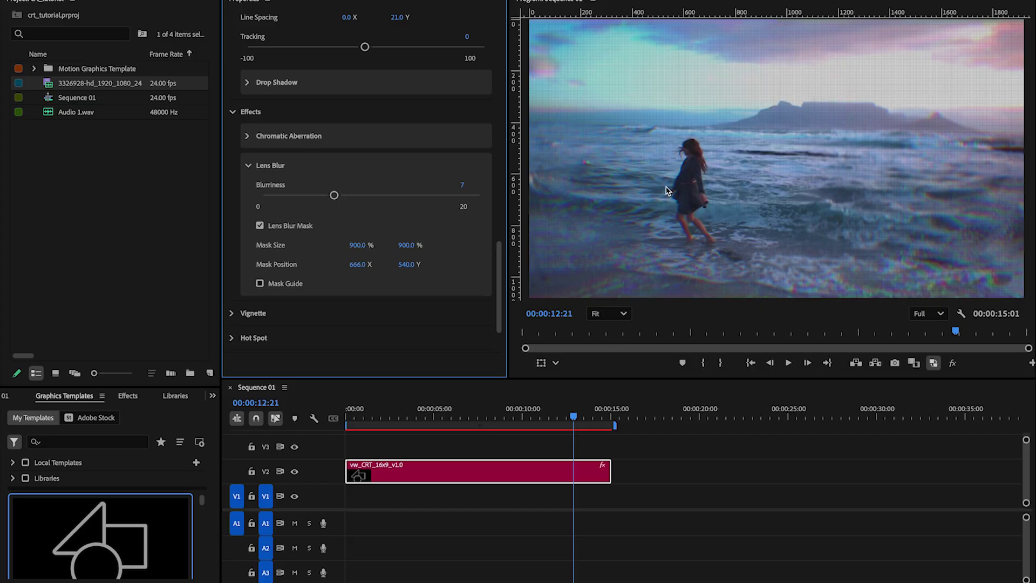
key(ctrl+grave)
key(ctrl+grave)
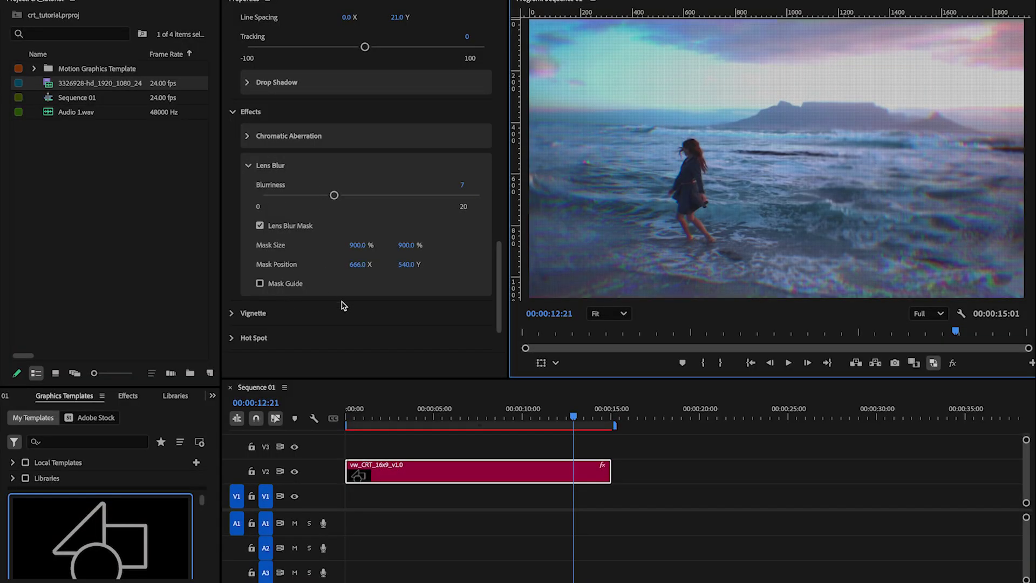